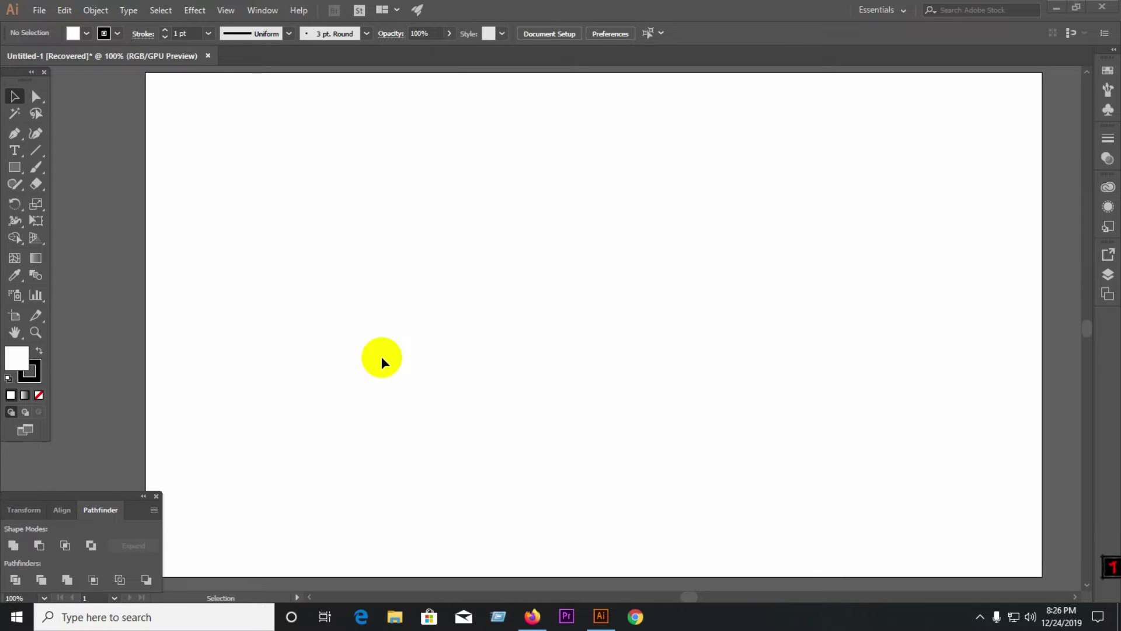
# - Close the browser, then add a letter D, enlarged to about 252 pt, at the artboard's upper left
pyautogui.click(532, 616)
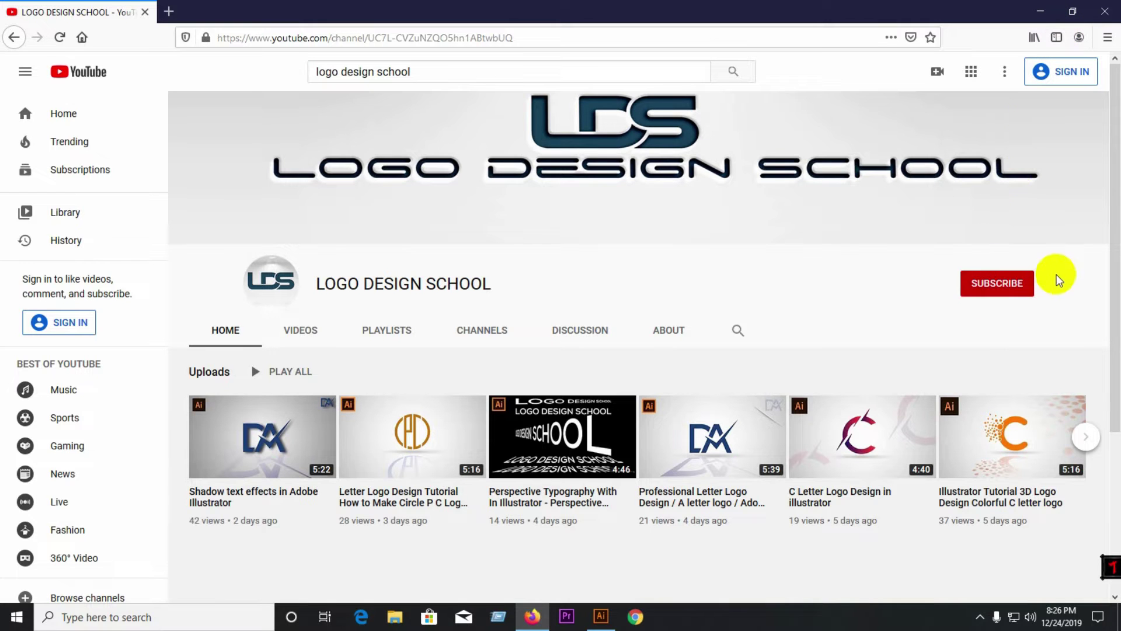
pyautogui.click(1104, 7)
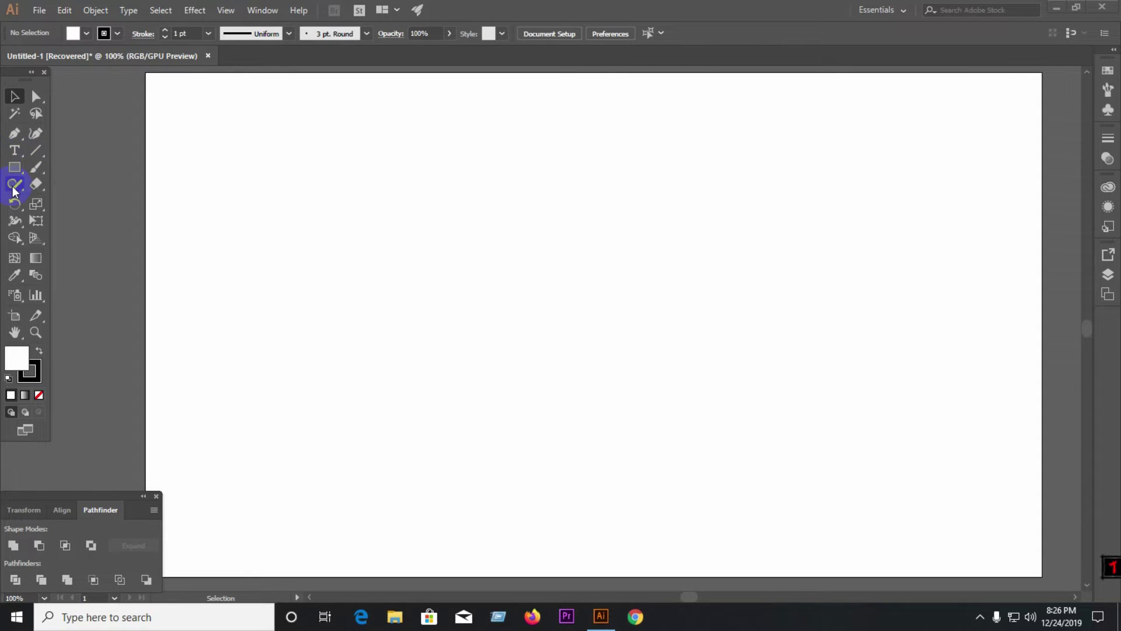
pyautogui.click(14, 153)
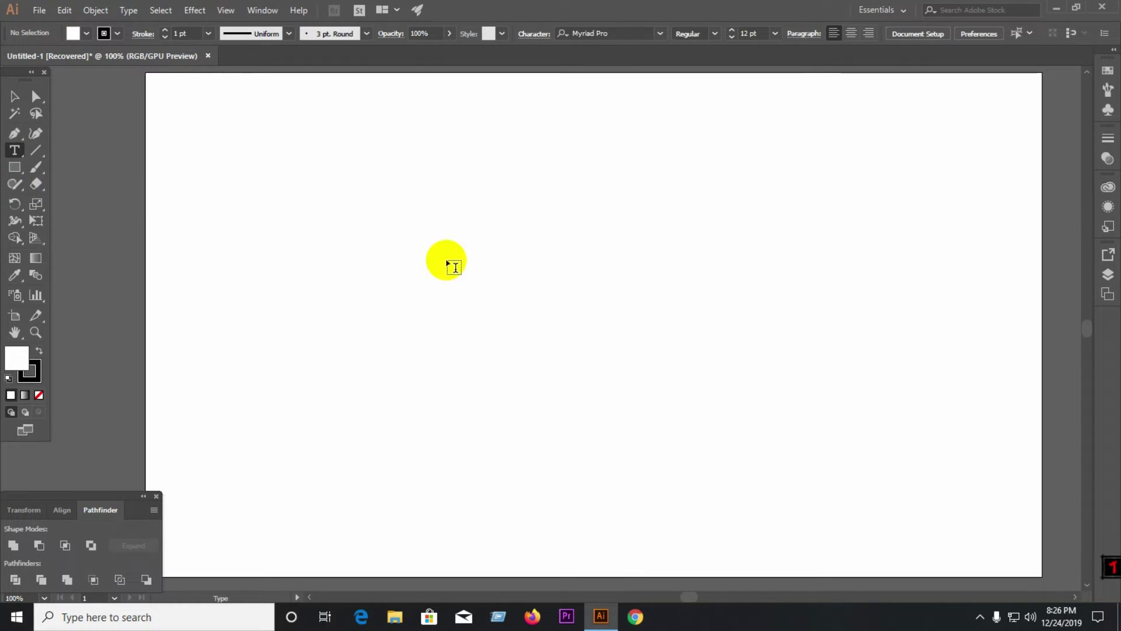
pyautogui.click(490, 266)
pyautogui.press('BackSpace')
pyautogui.write('D')
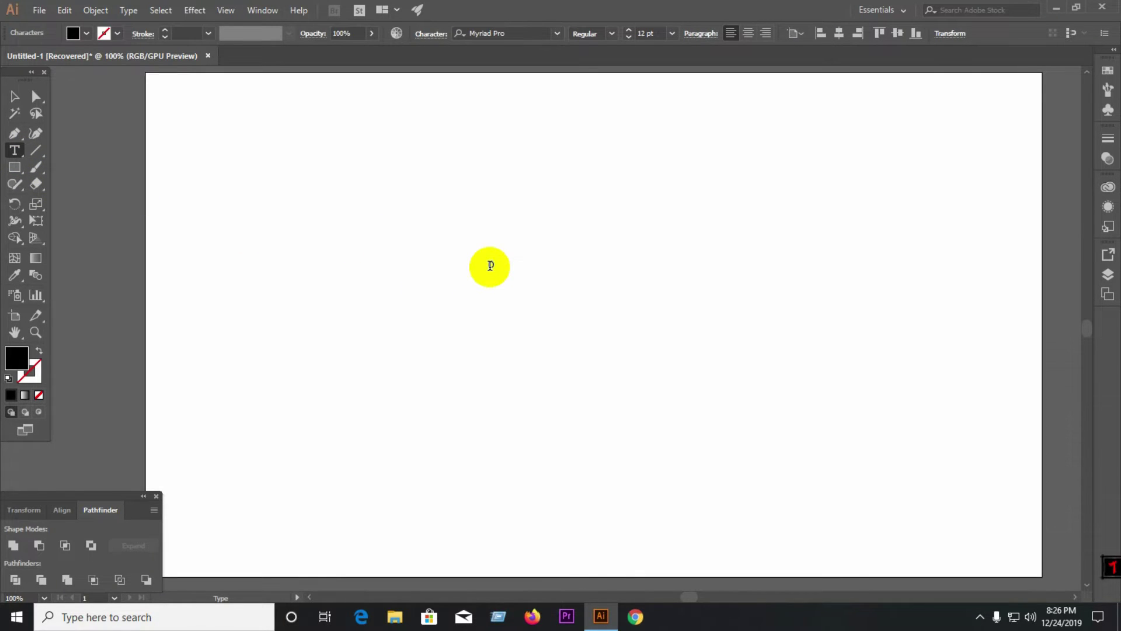
pyautogui.click(15, 96)
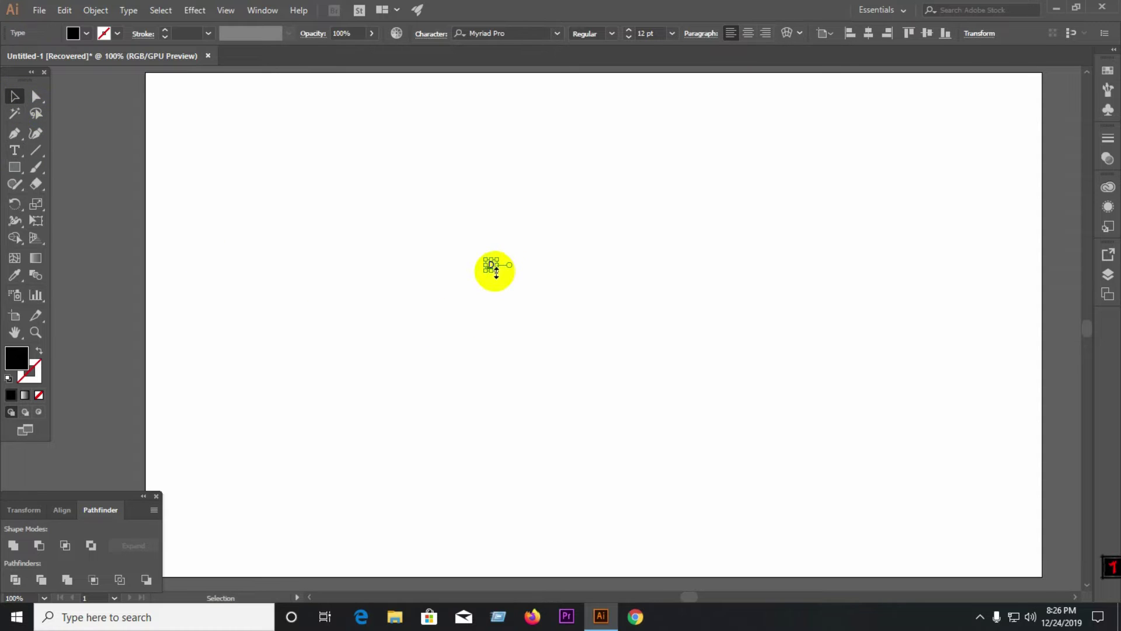
pyautogui.moveTo(496, 271); pyautogui.dragTo(582, 355)
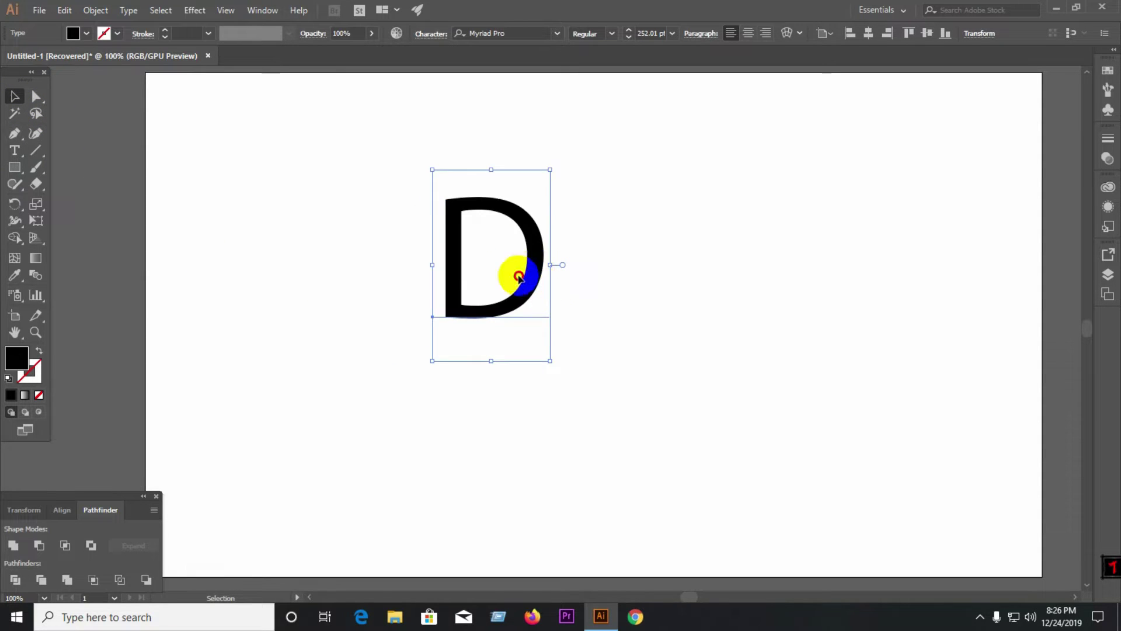
pyautogui.moveTo(518, 276); pyautogui.dragTo(330, 235)
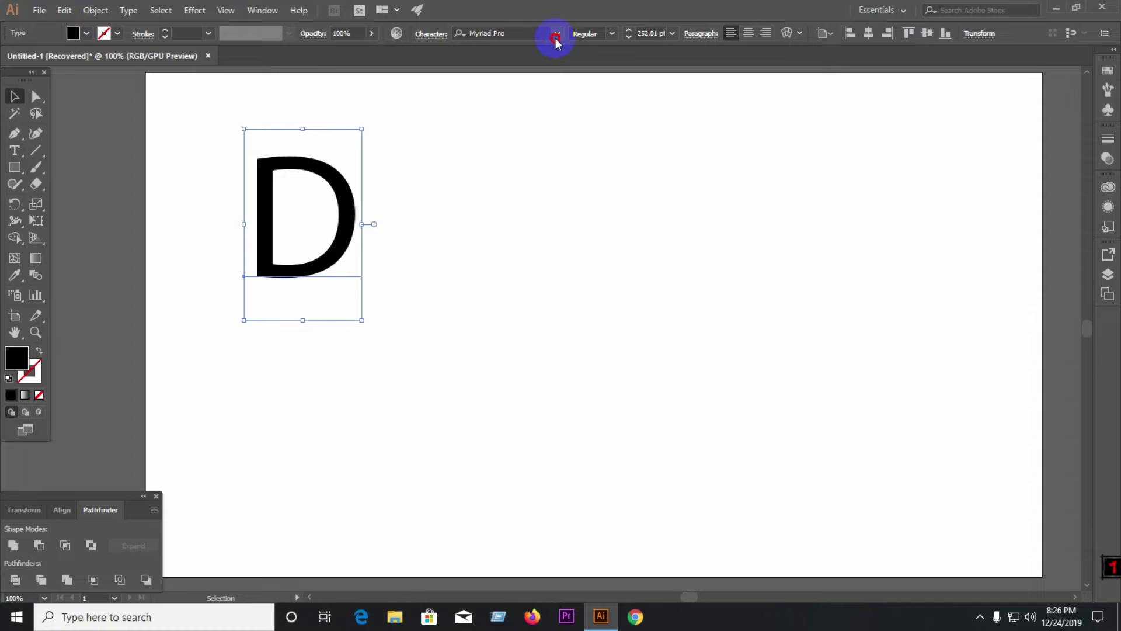
# - Set the D's font to Nexa Bold by searching the font list for 'nexa'
pyautogui.click(556, 34)
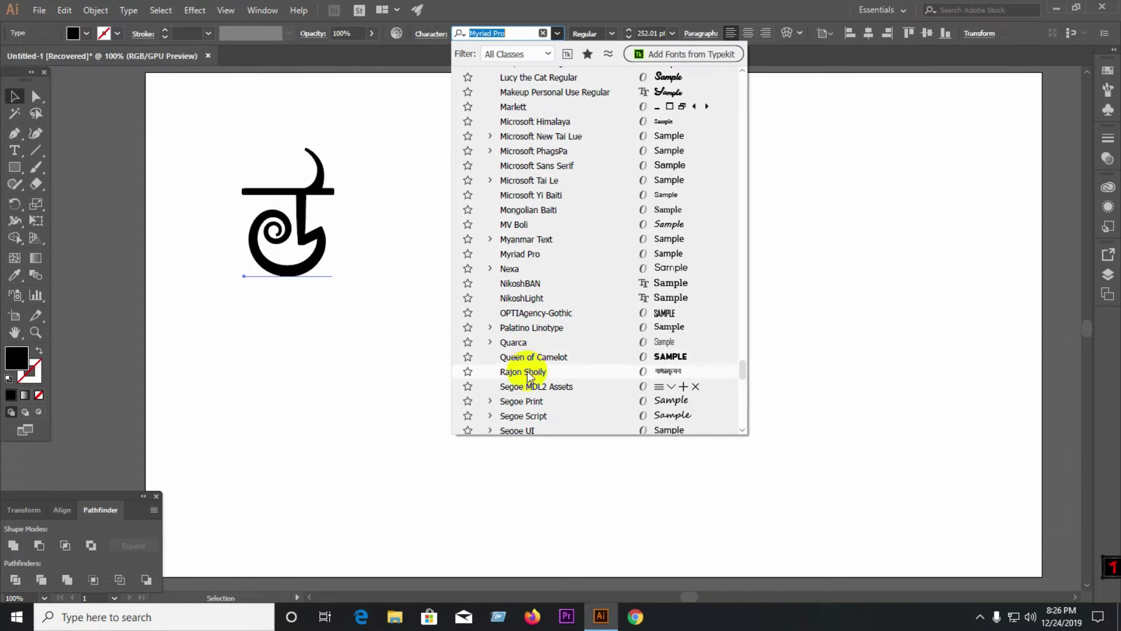
pyautogui.scroll(-4, 526, 377)
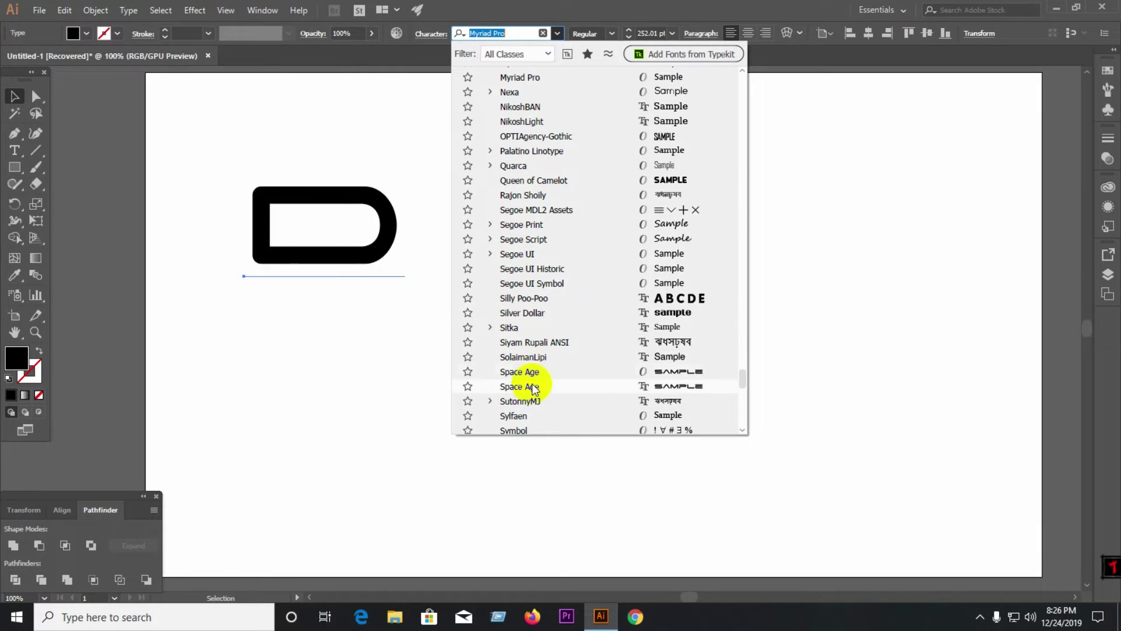
pyautogui.scroll(-4, 535, 406)
pyautogui.scroll(-1, 526, 362)
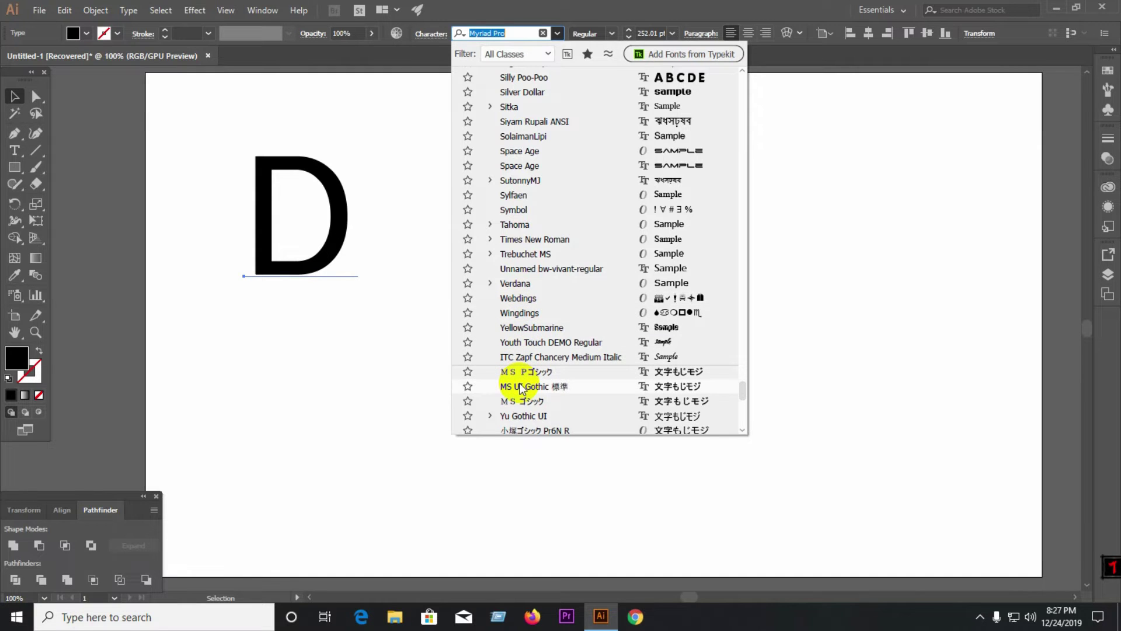
pyautogui.scroll(-1, 523, 403)
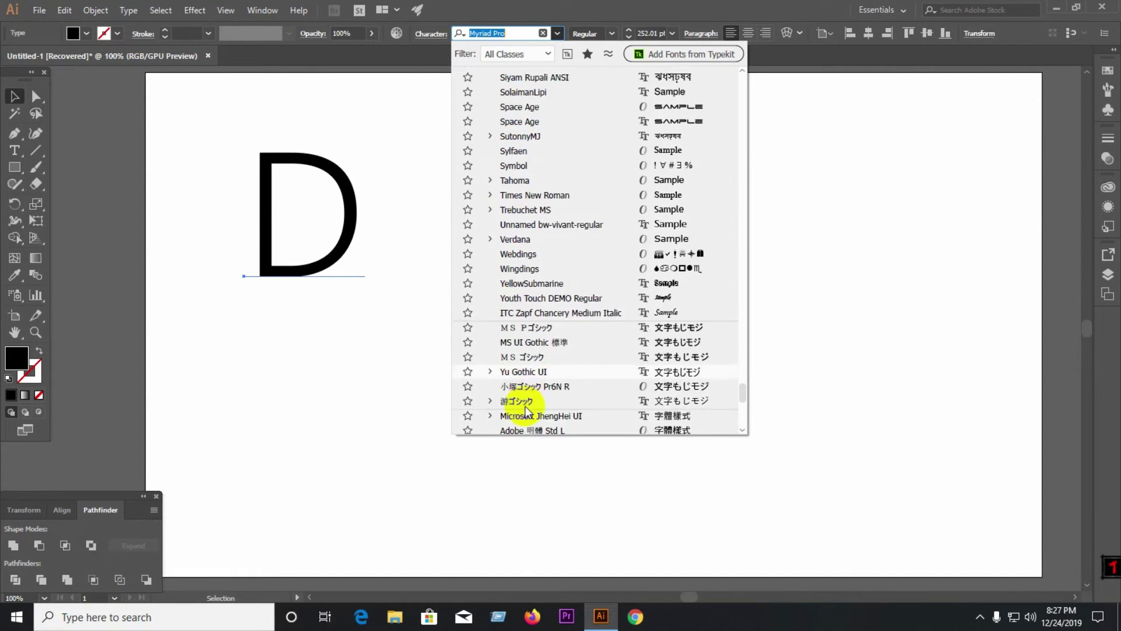
pyautogui.scroll(-6, 521, 171)
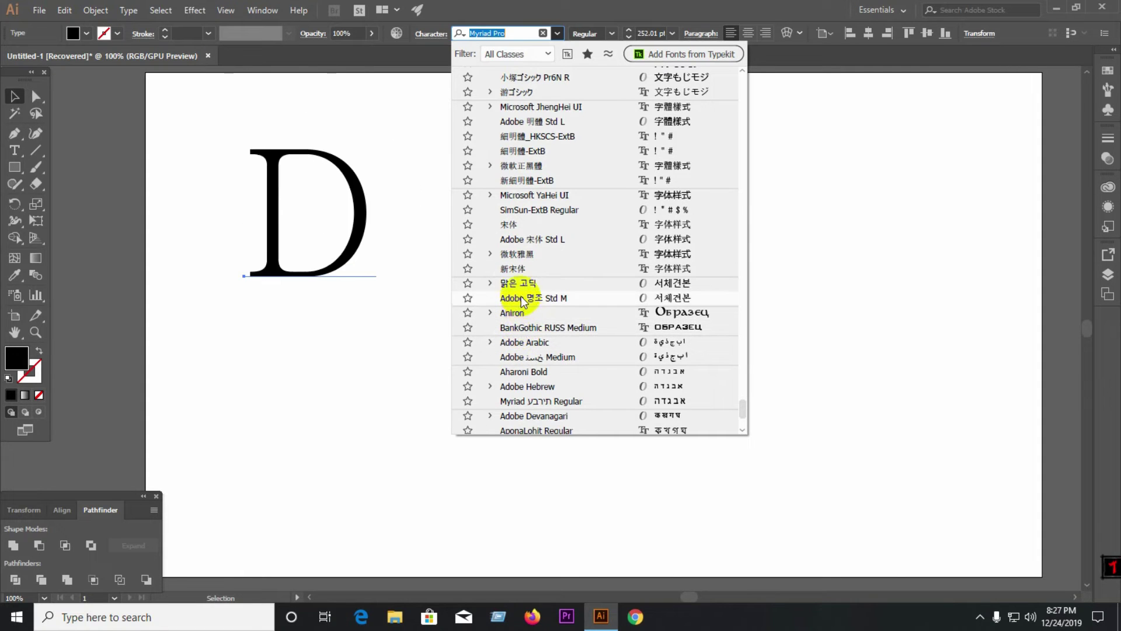
pyautogui.click(505, 54)
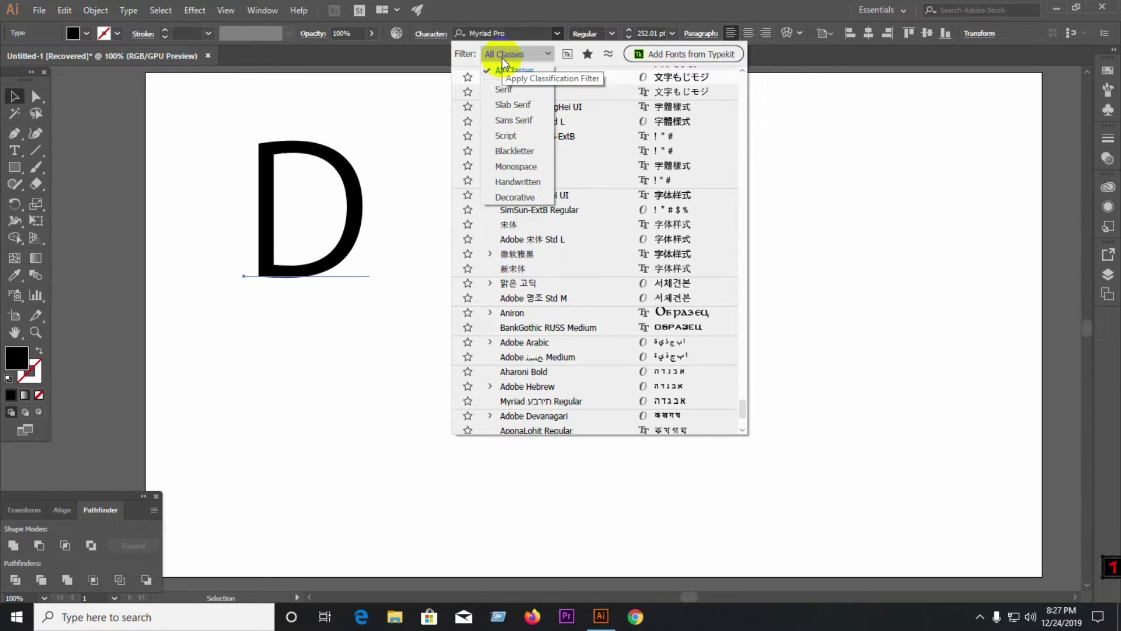
pyautogui.click(512, 32)
pyautogui.write('nexa')
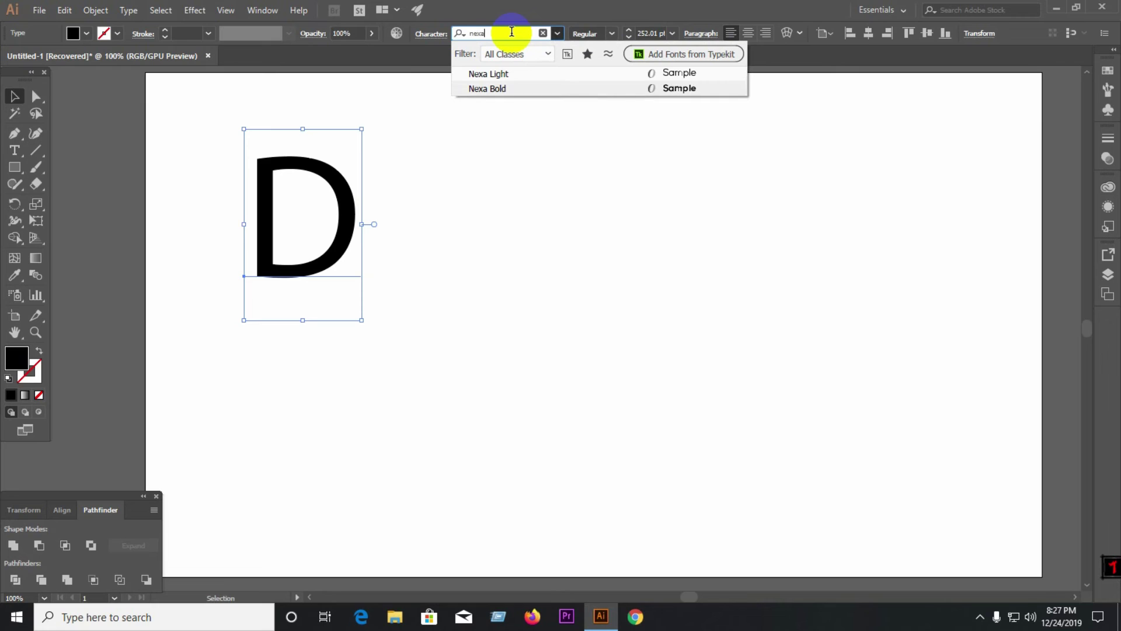
pyautogui.click(507, 89)
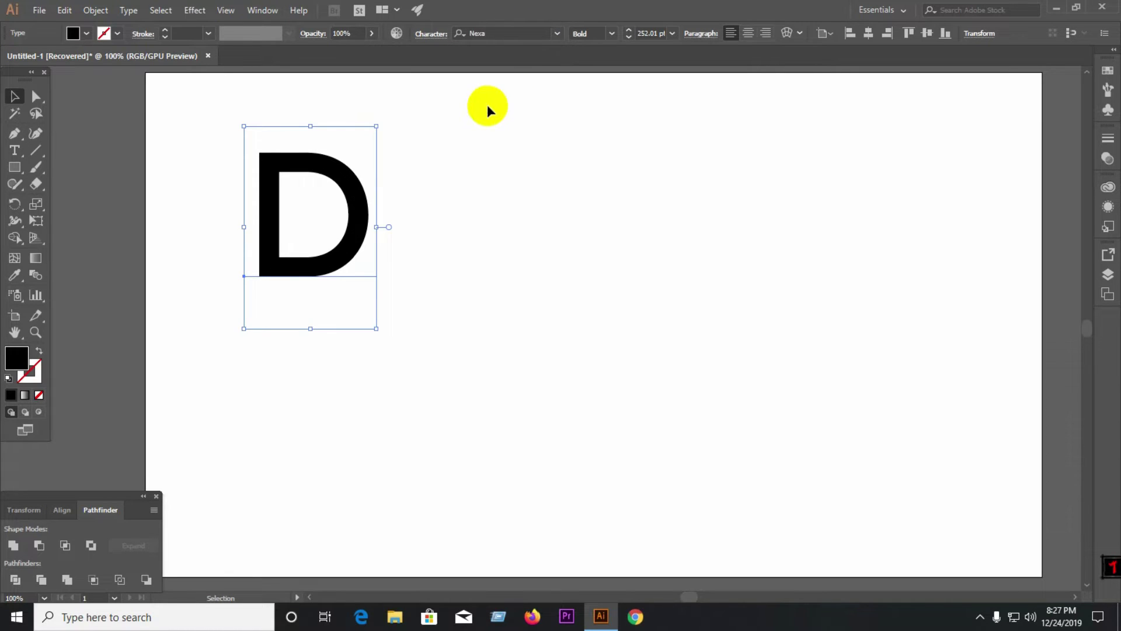
# - Move the D right and down, then convert it to outlines
pyautogui.click(532, 264)
pyautogui.moveTo(364, 210); pyautogui.dragTo(427, 251)
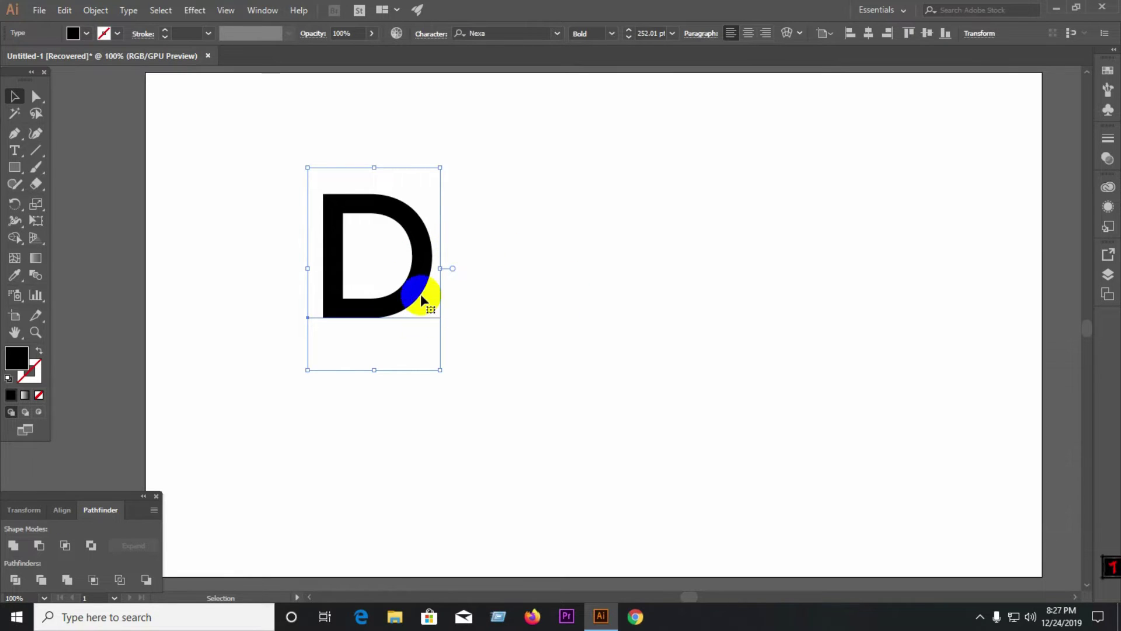
pyautogui.rightClick(416, 277)
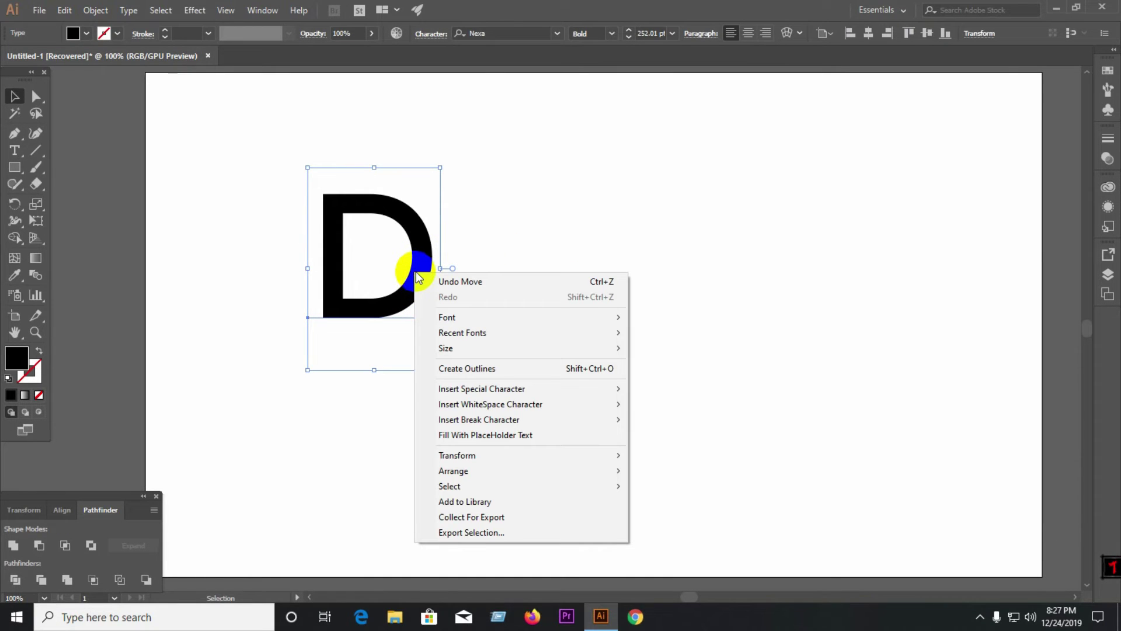
pyautogui.click(483, 368)
# - Position the outlined D right of the artboard centre; open and close the Edit menu
pyautogui.click(508, 304)
pyautogui.moveTo(430, 263); pyautogui.dragTo(665, 263)
pyautogui.click(786, 378)
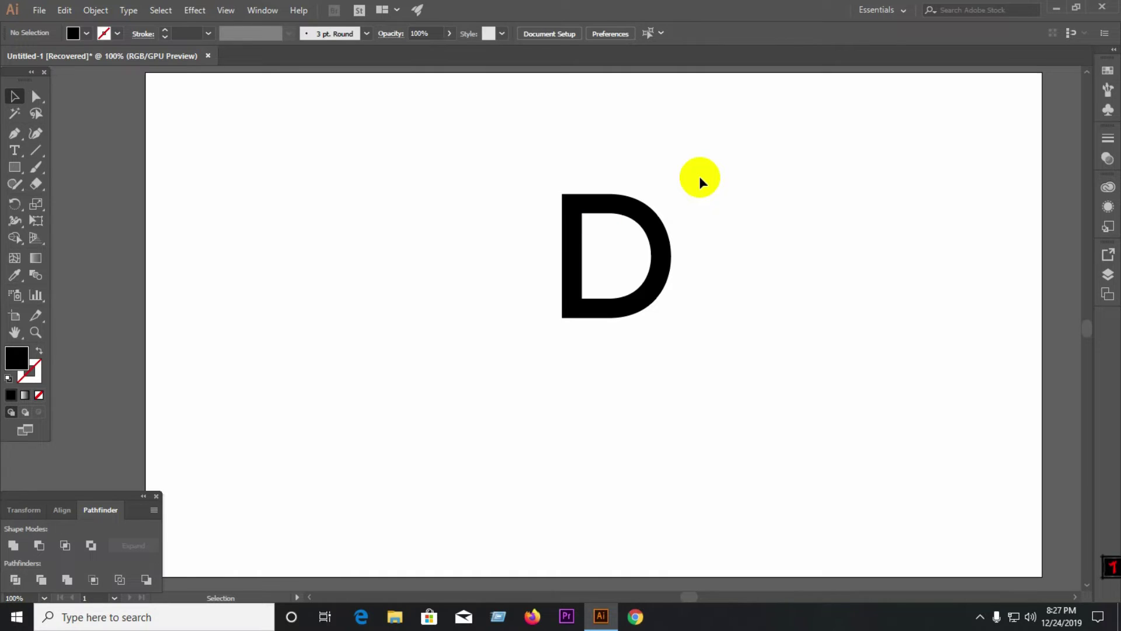
pyautogui.moveTo(564, 235)
pyautogui.mouseDown()
pyautogui.moveTo(525, 235)
pyautogui.moveTo(609, 219)
pyautogui.mouseUp()
pyautogui.click(736, 254)
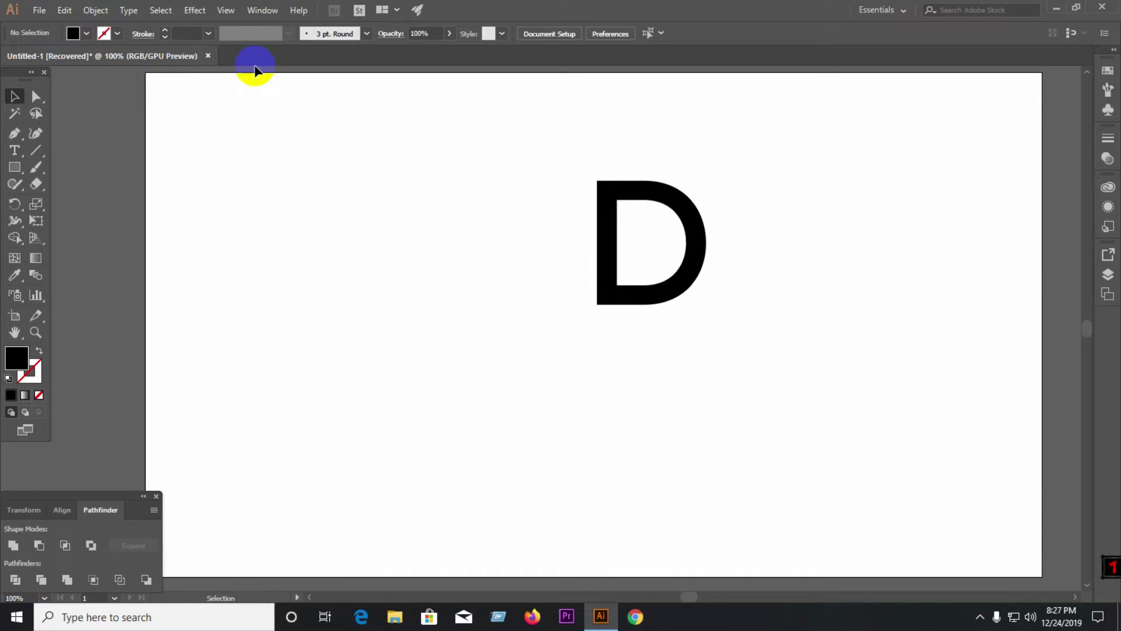
pyautogui.click(57, 10)
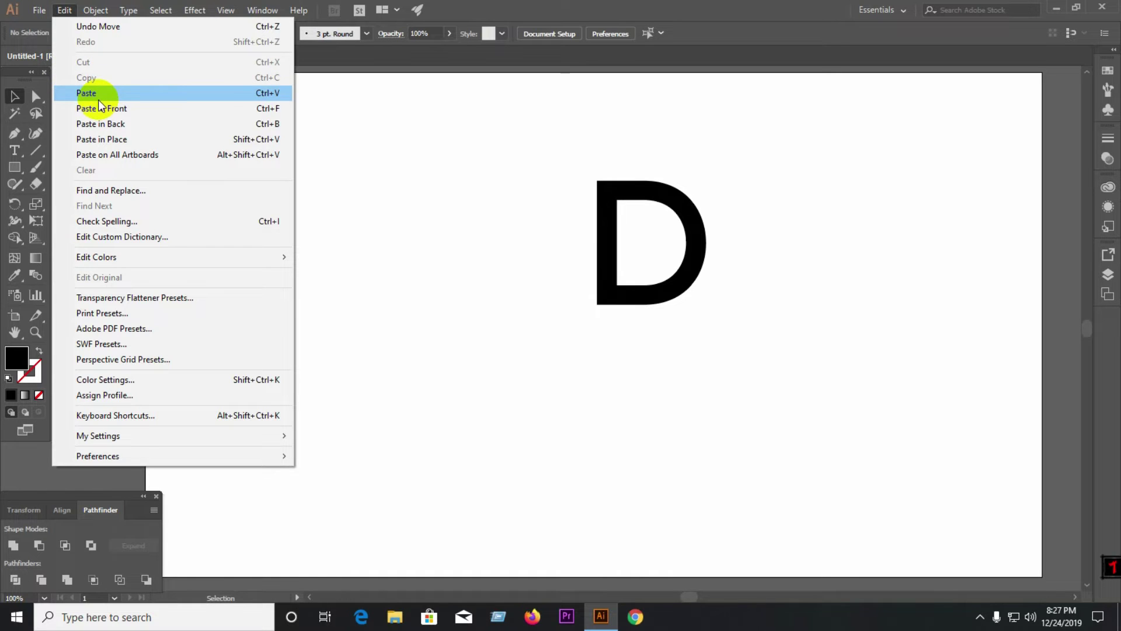
pyautogui.click(508, 154)
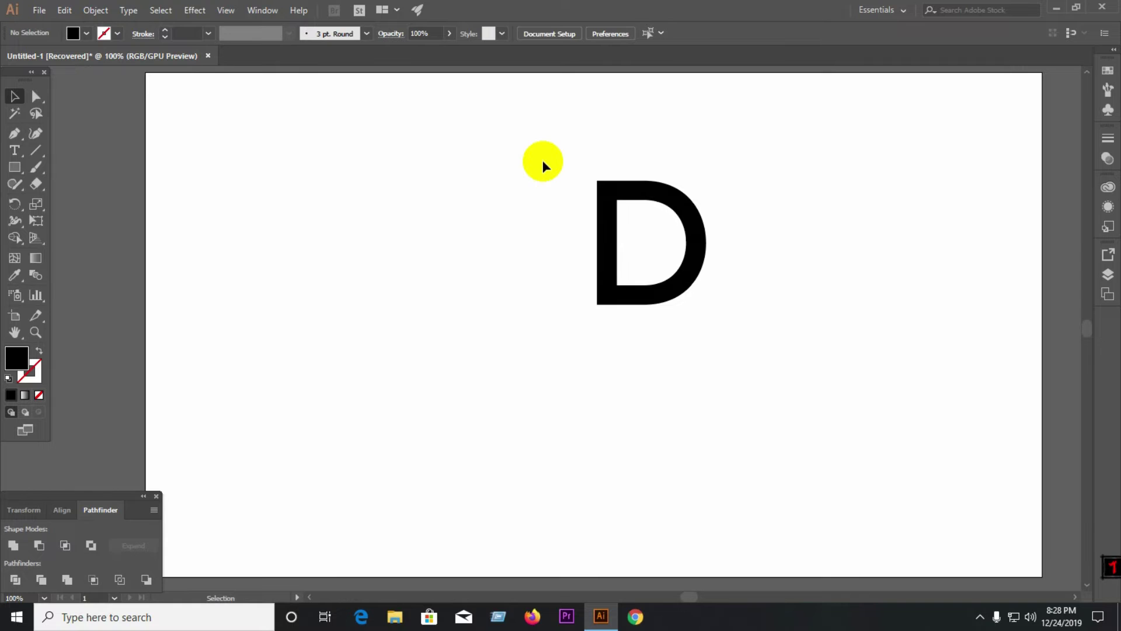
# - Duplicate the outlined D and stack the copy beneath the original at the artboard's right edge
pyautogui.click(672, 206)
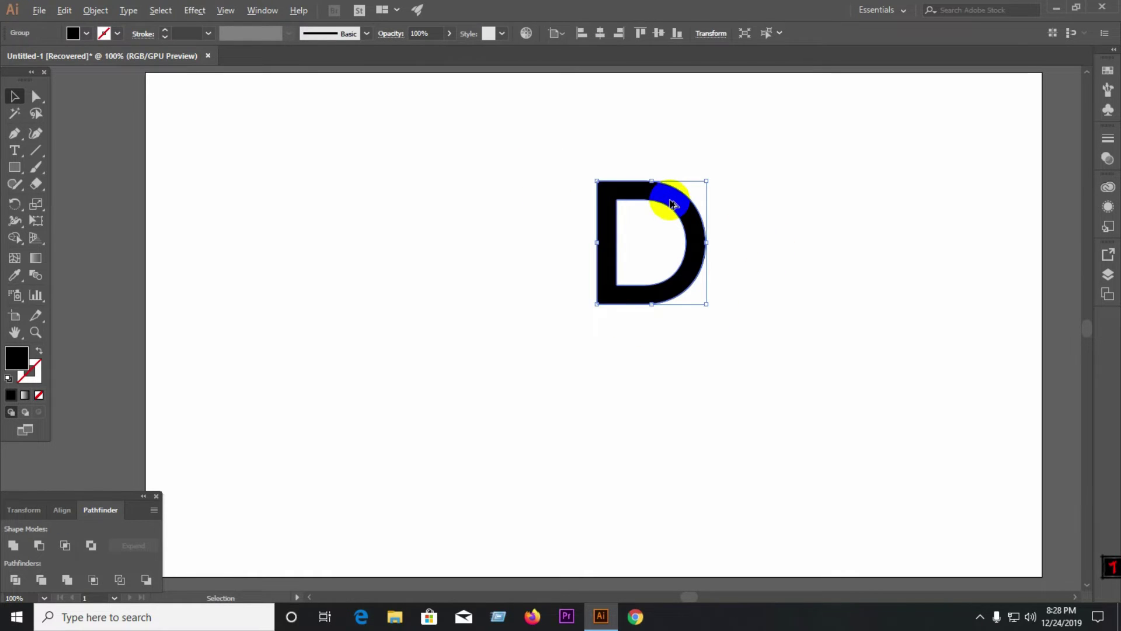
pyautogui.moveTo(672, 205); pyautogui.dragTo(415, 215)
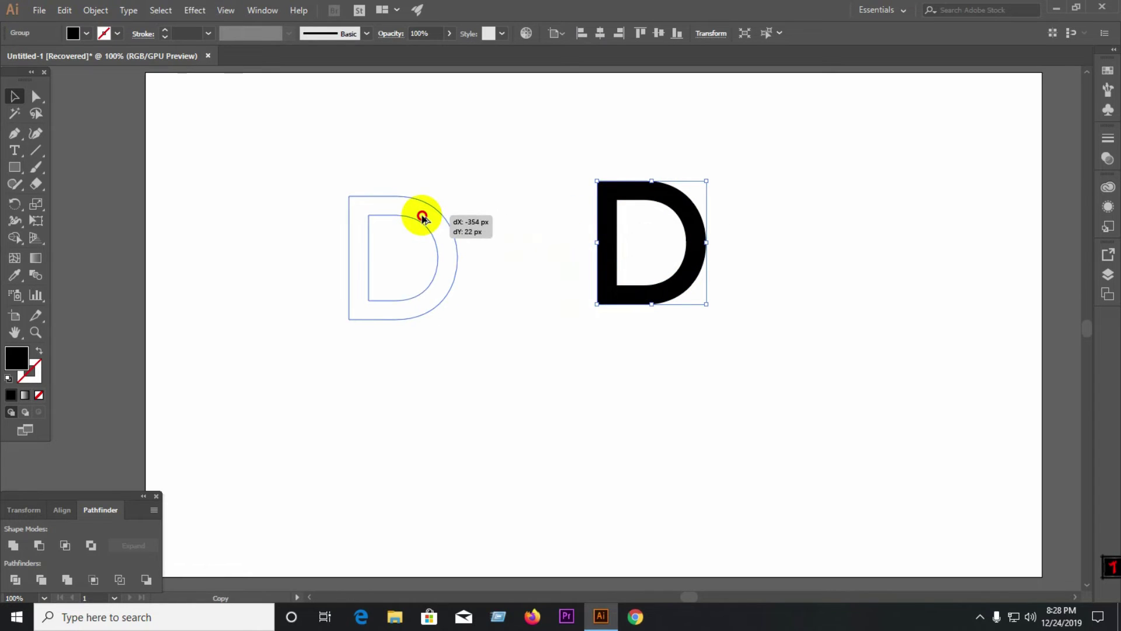
pyautogui.click(349, 151)
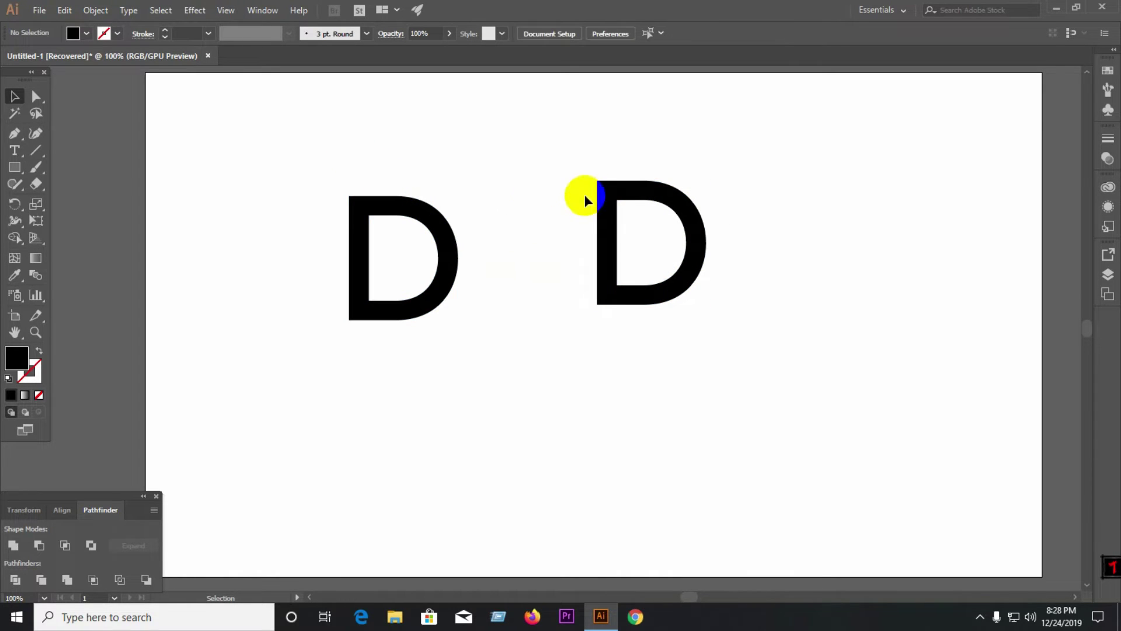
pyautogui.moveTo(656, 187); pyautogui.dragTo(931, 177)
pyautogui.click(572, 204)
pyautogui.moveTo(444, 238); pyautogui.dragTo(972, 347)
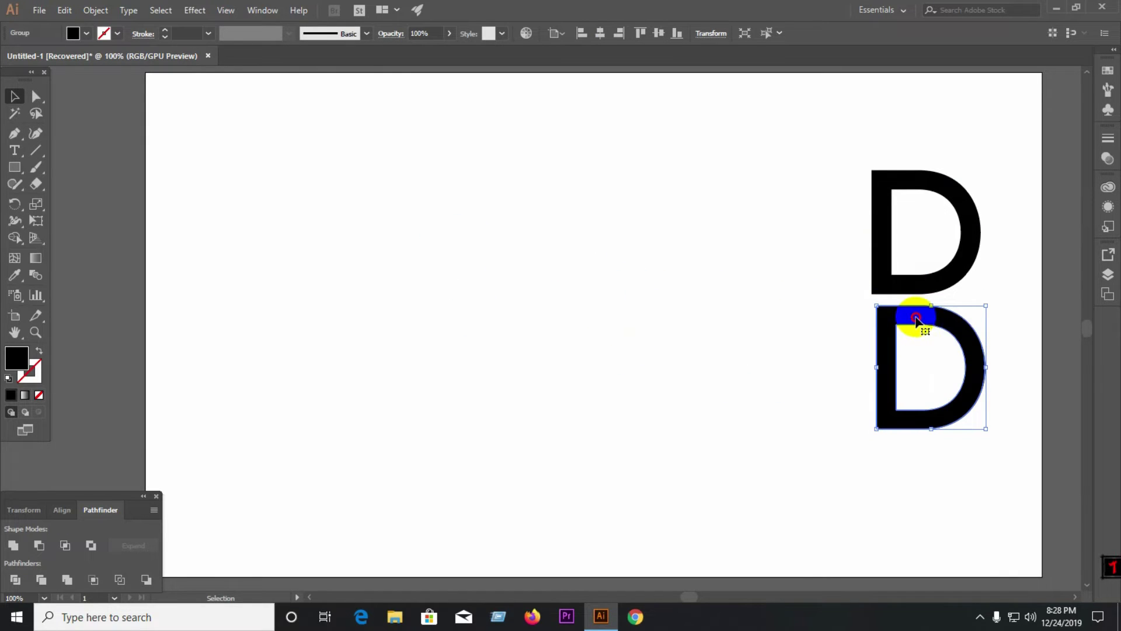
pyautogui.moveTo(914, 318); pyautogui.dragTo(910, 318)
pyautogui.click(766, 303)
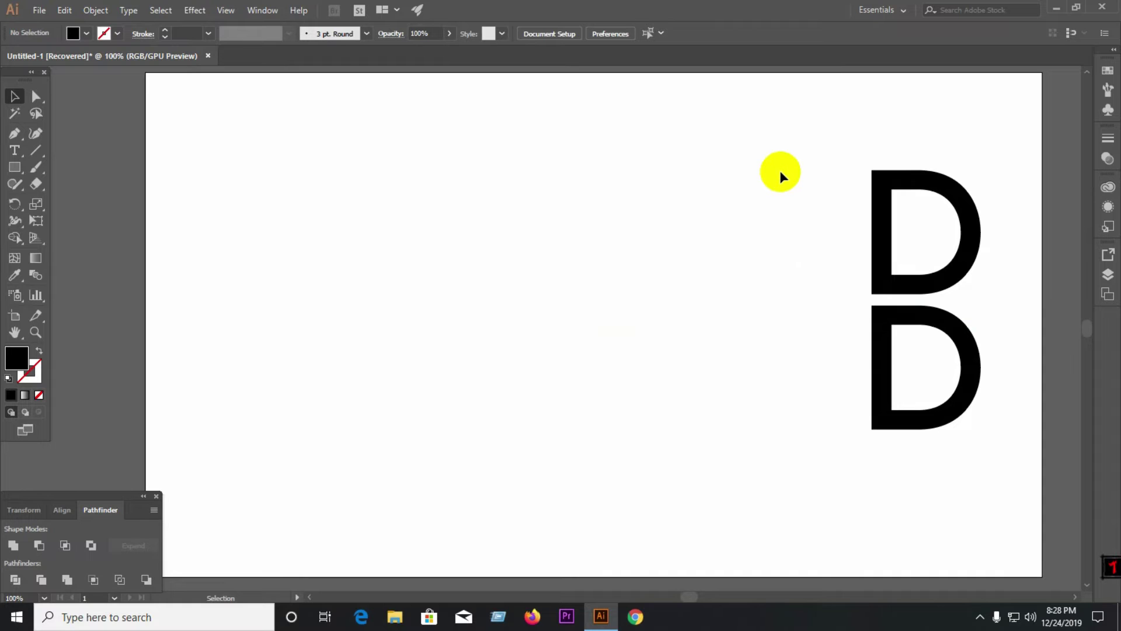
# - Duplicate the top D again, place the third copy below the stack, and deselect everything
pyautogui.click(889, 252)
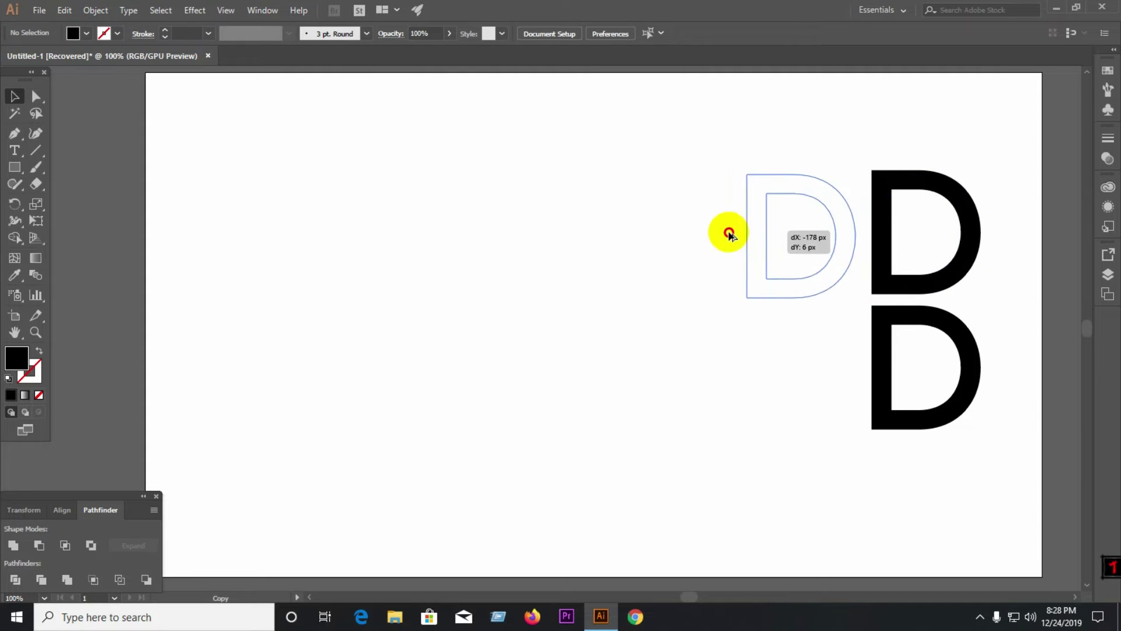
pyautogui.moveTo(885, 230); pyautogui.dragTo(557, 247)
pyautogui.moveTo(638, 278); pyautogui.dragTo(976, 535)
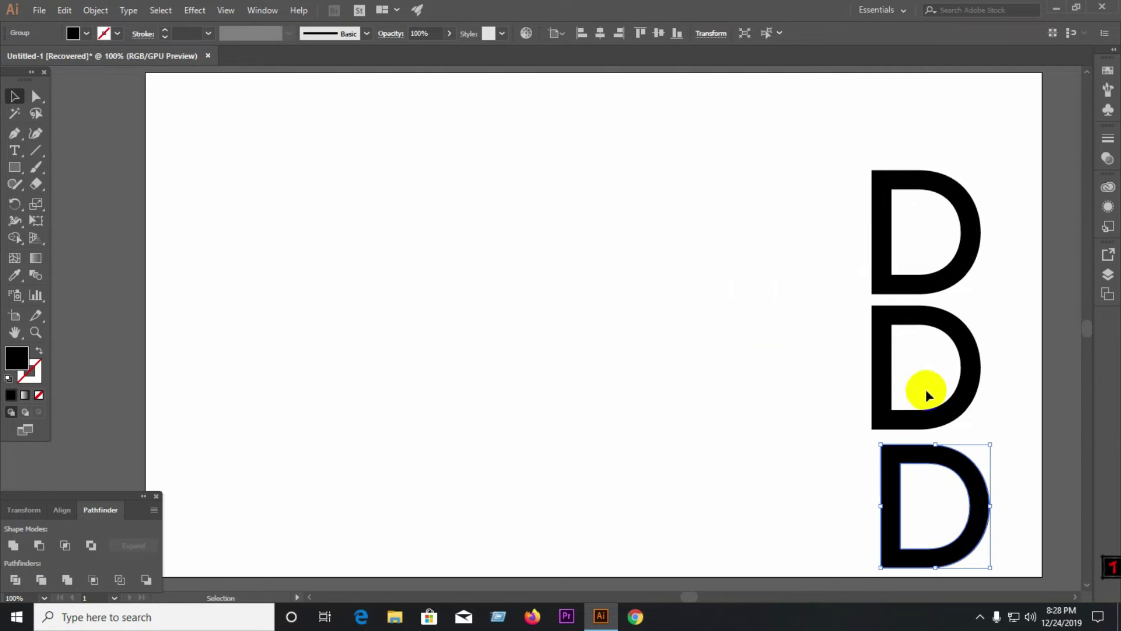
pyautogui.click(72, 24)
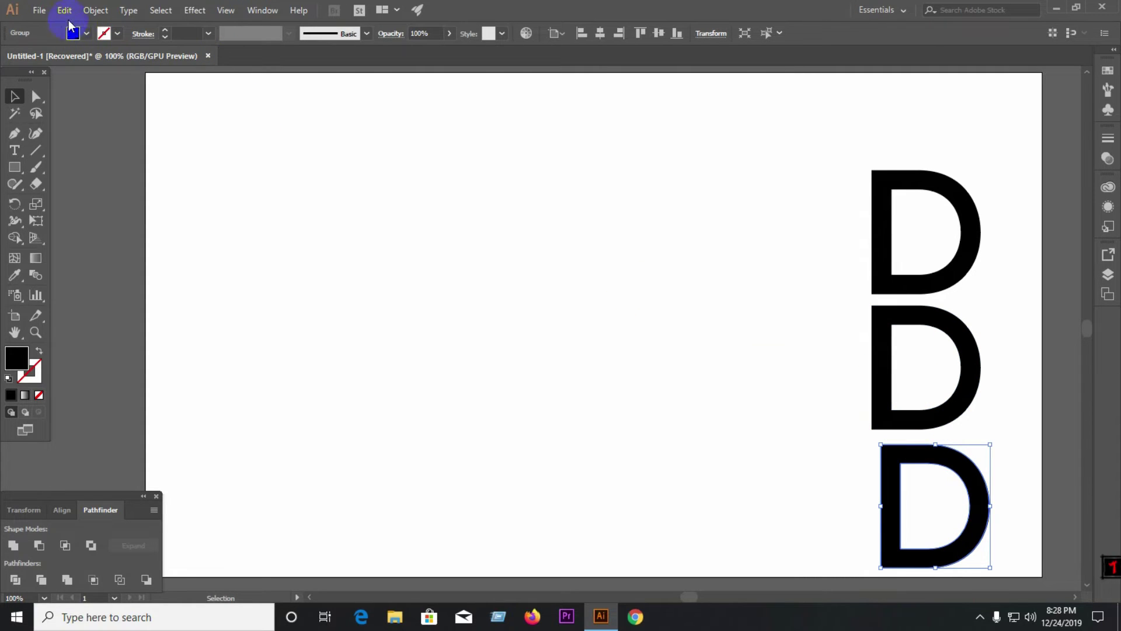
pyautogui.click(64, 11)
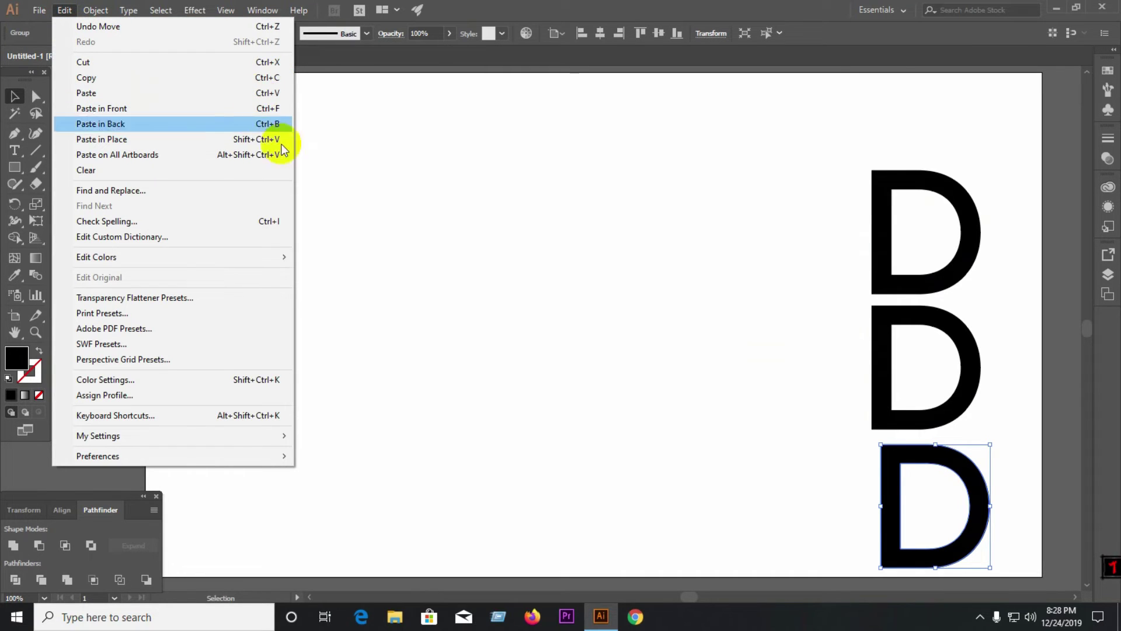
pyautogui.click(472, 169)
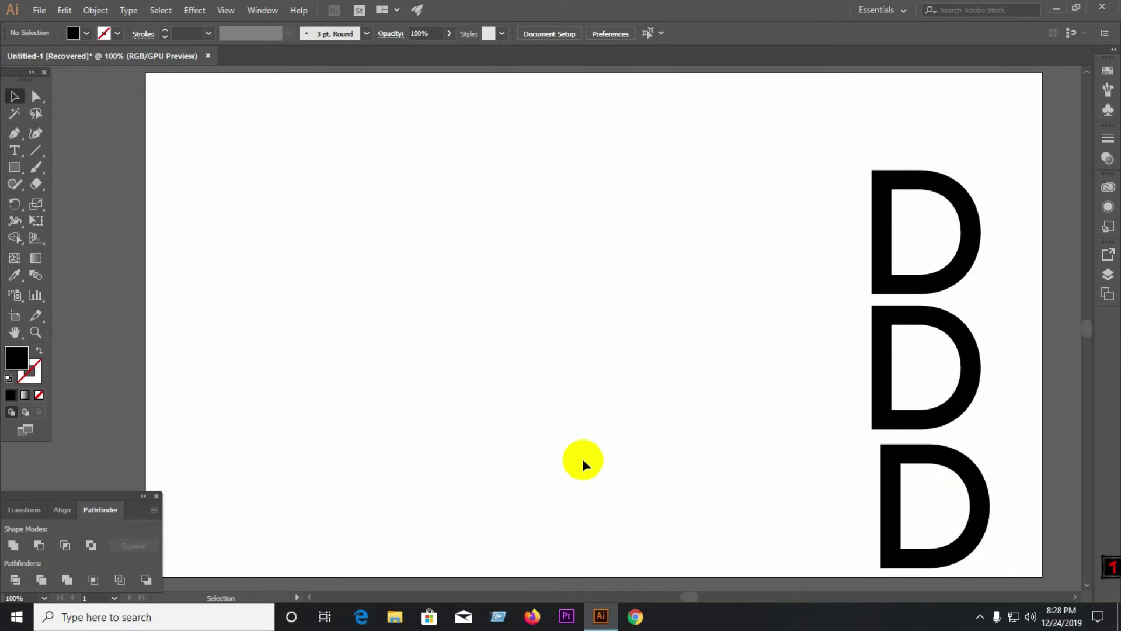
# - Launch Firefox, decline the default-browser prompt, and open YouTube from the top sites
pyautogui.click(532, 616)
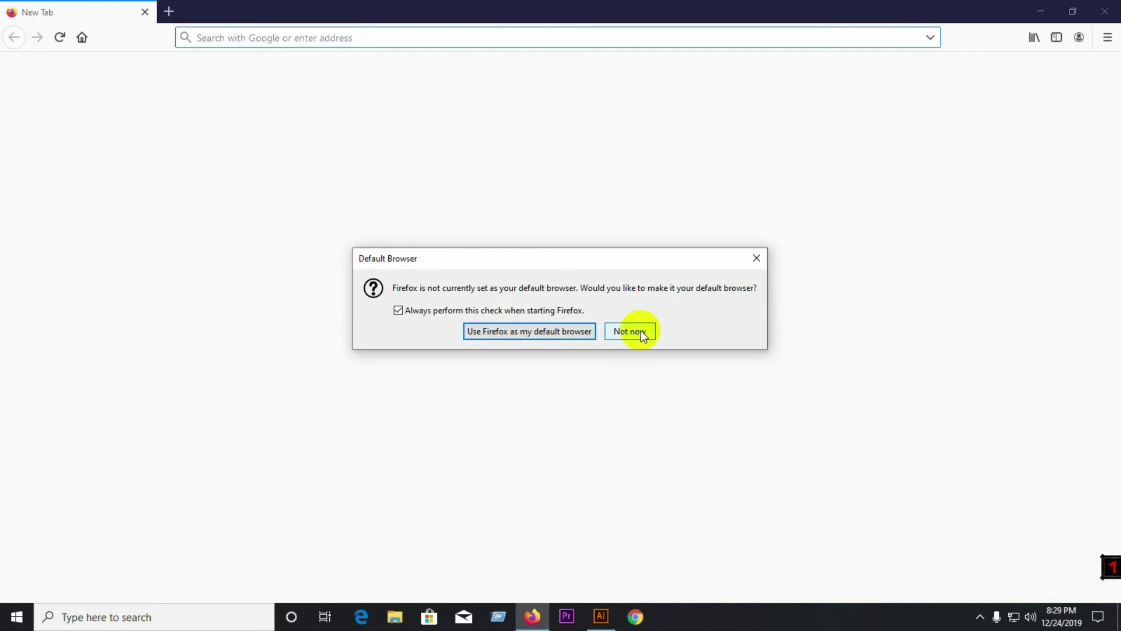
pyautogui.click(628, 330)
pyautogui.click(235, 272)
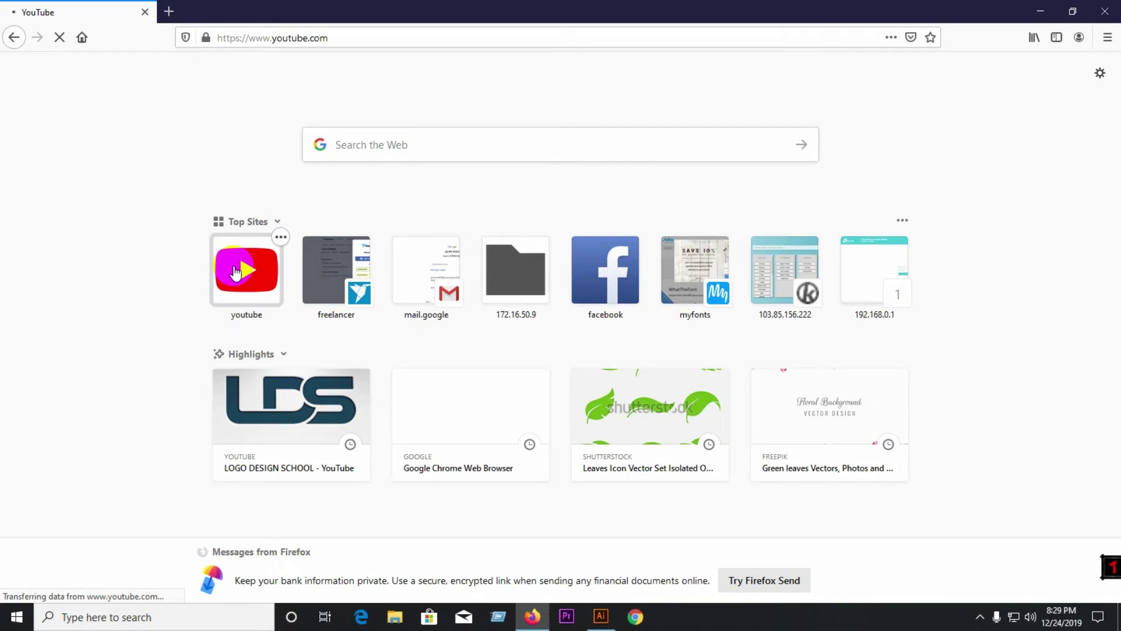
# - Copy the YouTube web address and return to the Illustrator document
pyautogui.moveTo(333, 38); pyautogui.dragTo(204, 39)
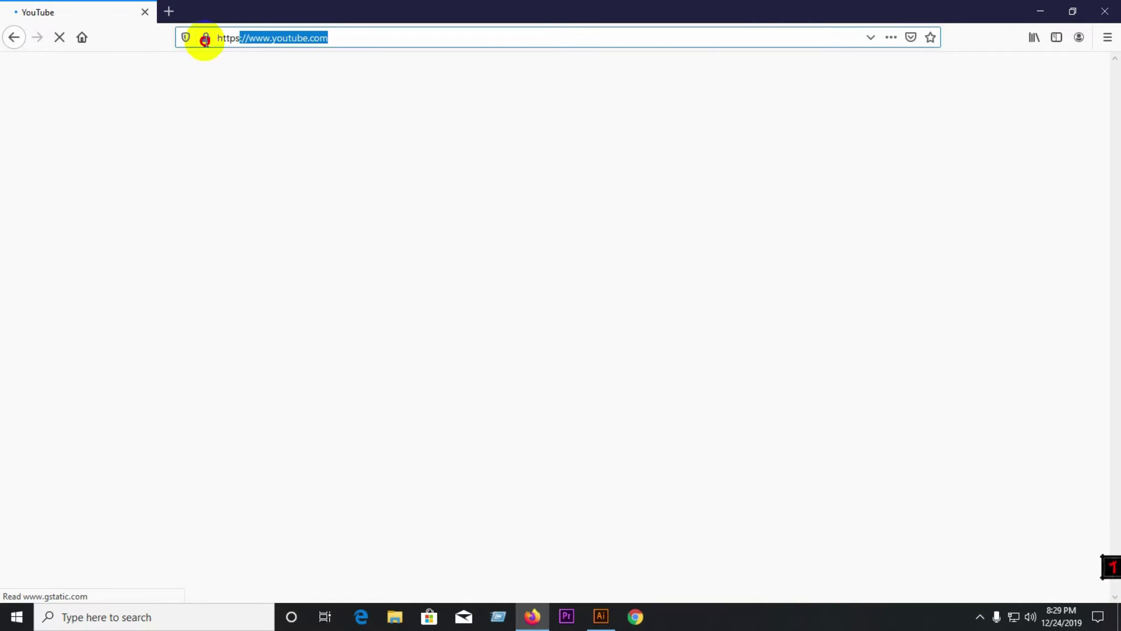
pyautogui.rightClick(239, 37)
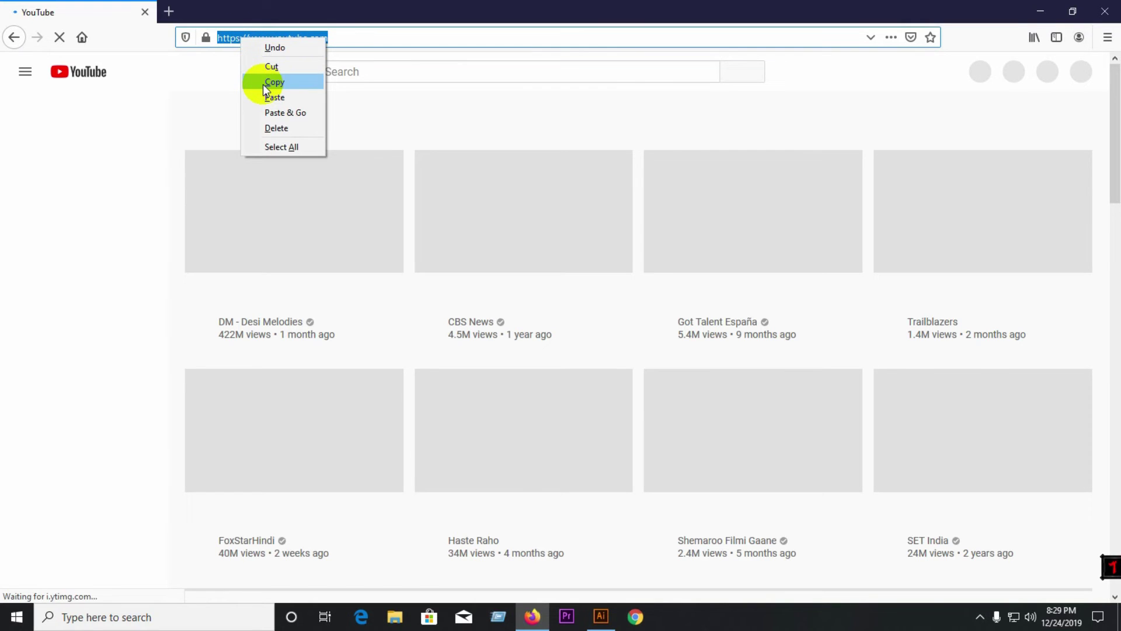
pyautogui.click(263, 82)
pyautogui.click(1041, 11)
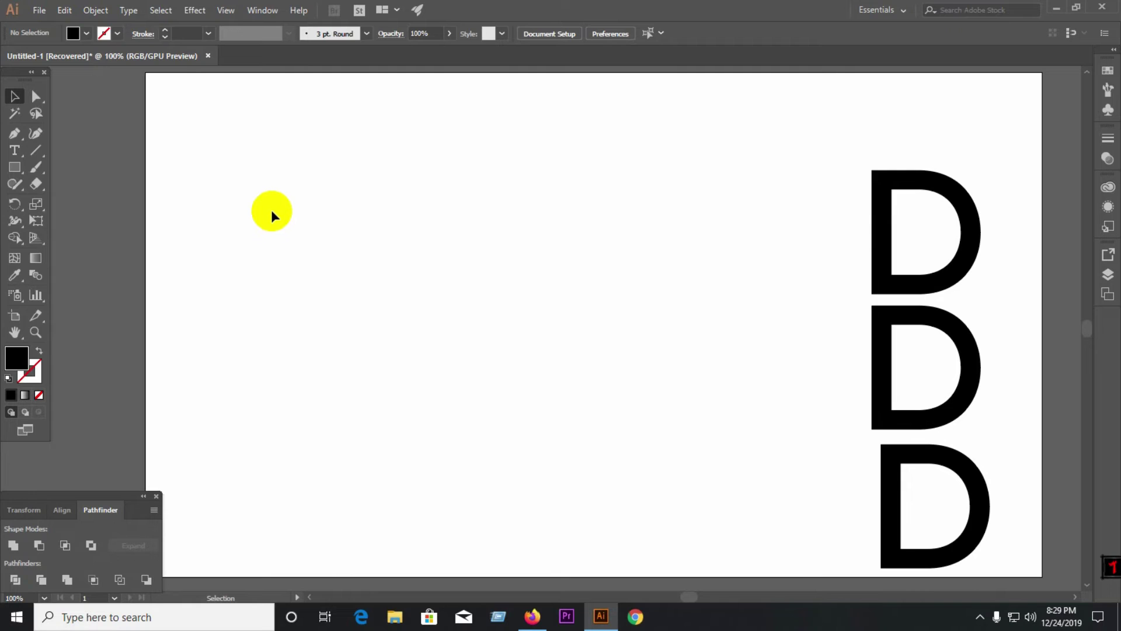
pyautogui.rightClick(339, 230)
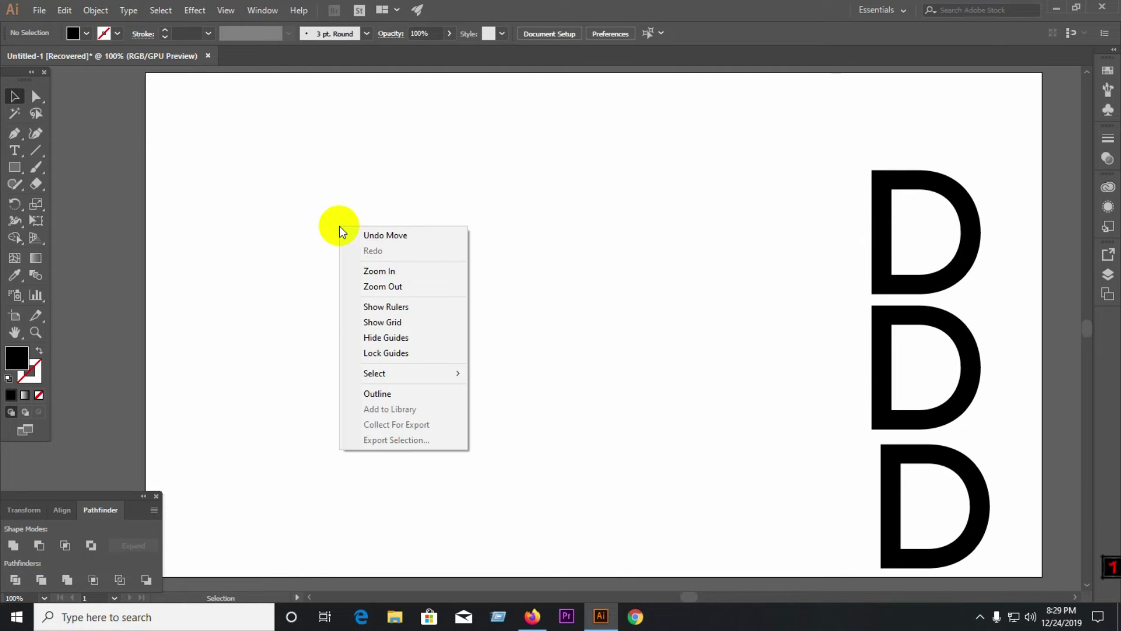
pyautogui.click(286, 236)
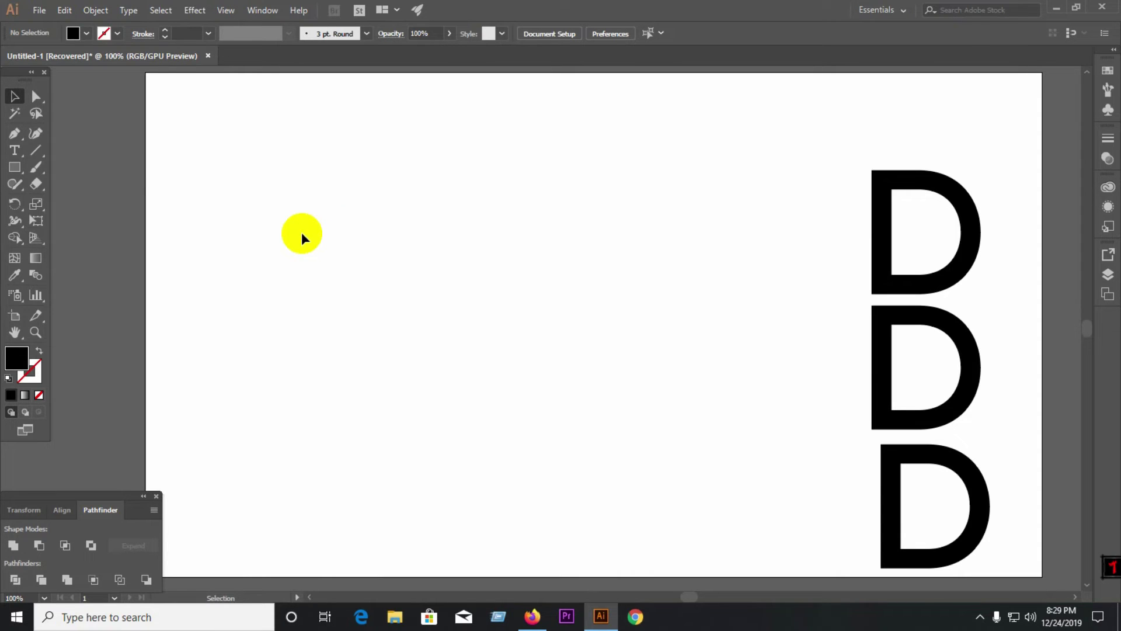
pyautogui.press('a')
pyautogui.hotkey('ctrl', 'v')
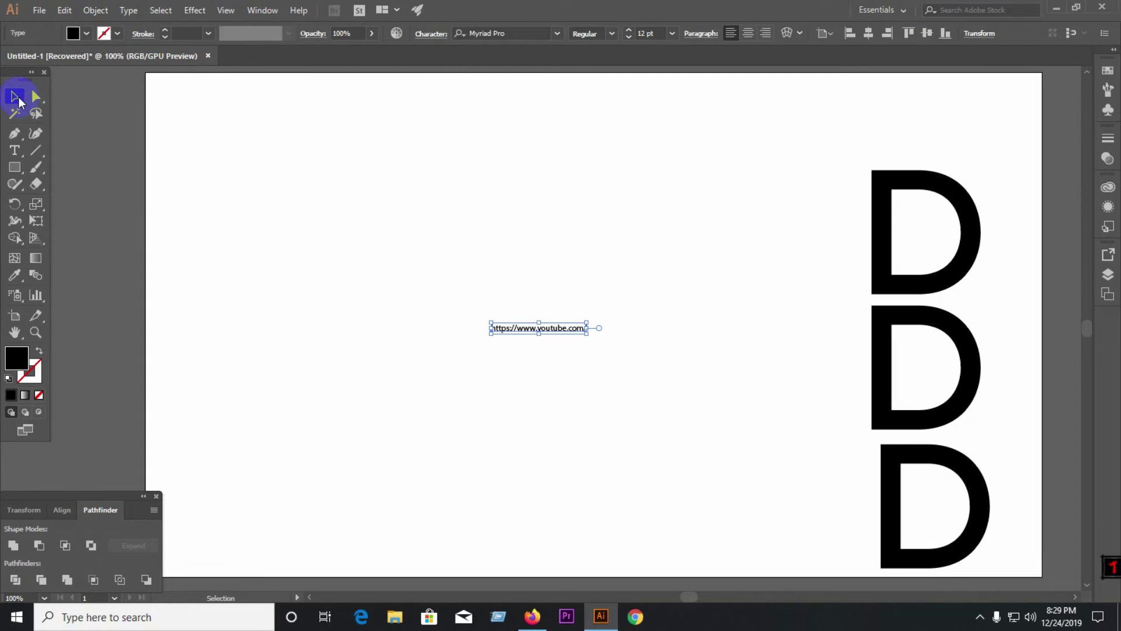
pyautogui.moveTo(587, 333); pyautogui.dragTo(753, 507)
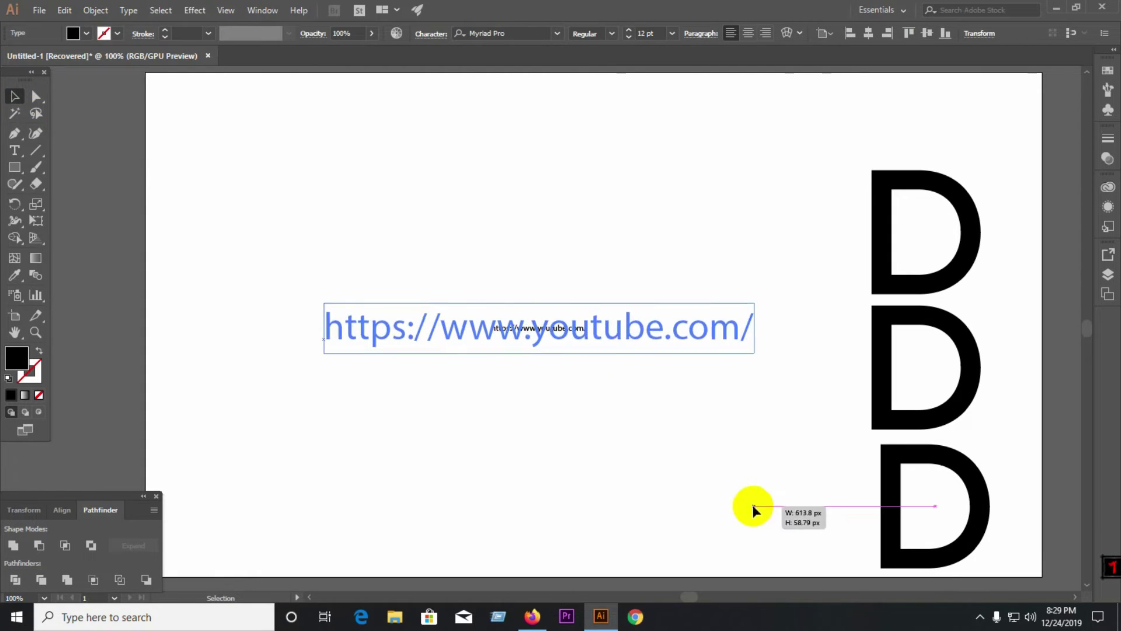
pyautogui.moveTo(608, 325)
pyautogui.mouseDown()
pyautogui.moveTo(464, 145)
pyautogui.moveTo(507, 264)
pyautogui.mouseUp()
pyautogui.click(511, 206)
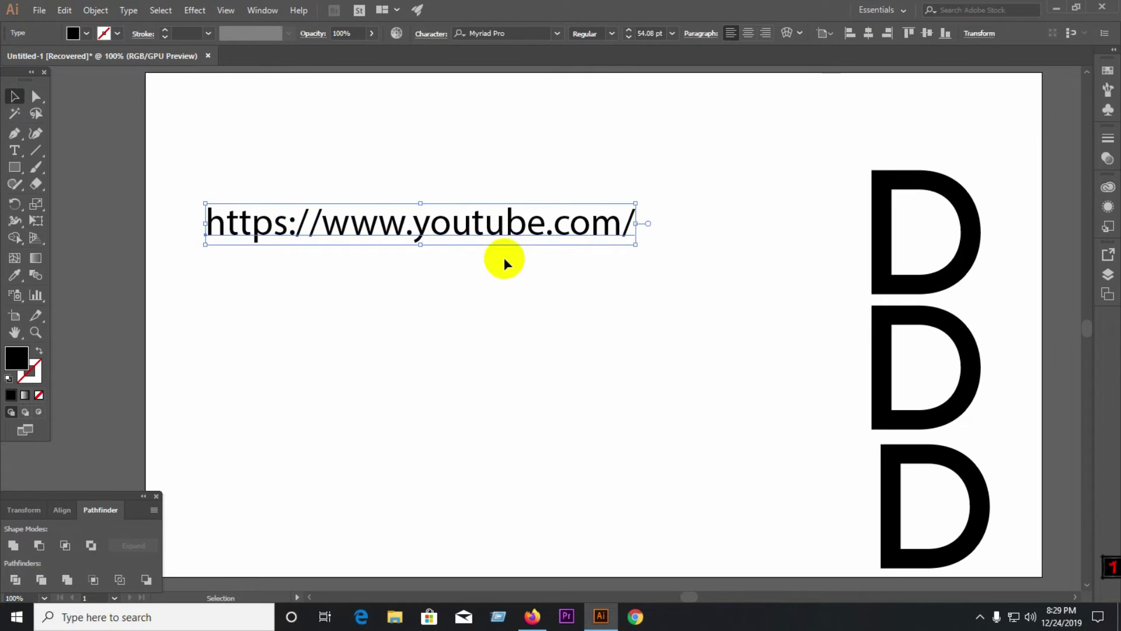
pyautogui.click(249, 60)
pyautogui.click(64, 10)
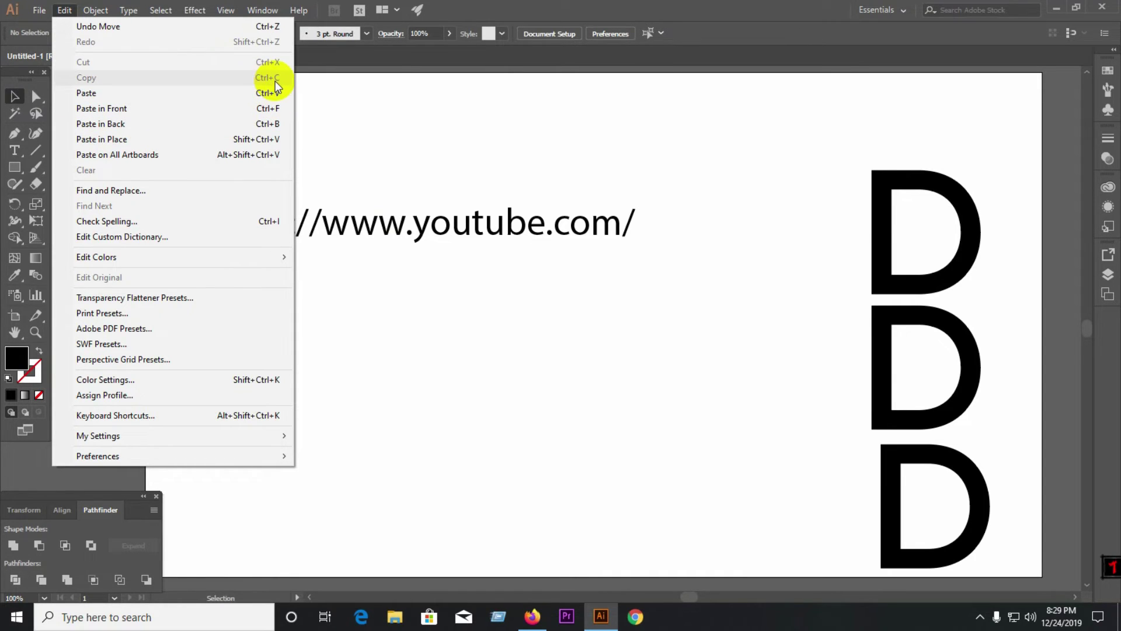
pyautogui.click(507, 184)
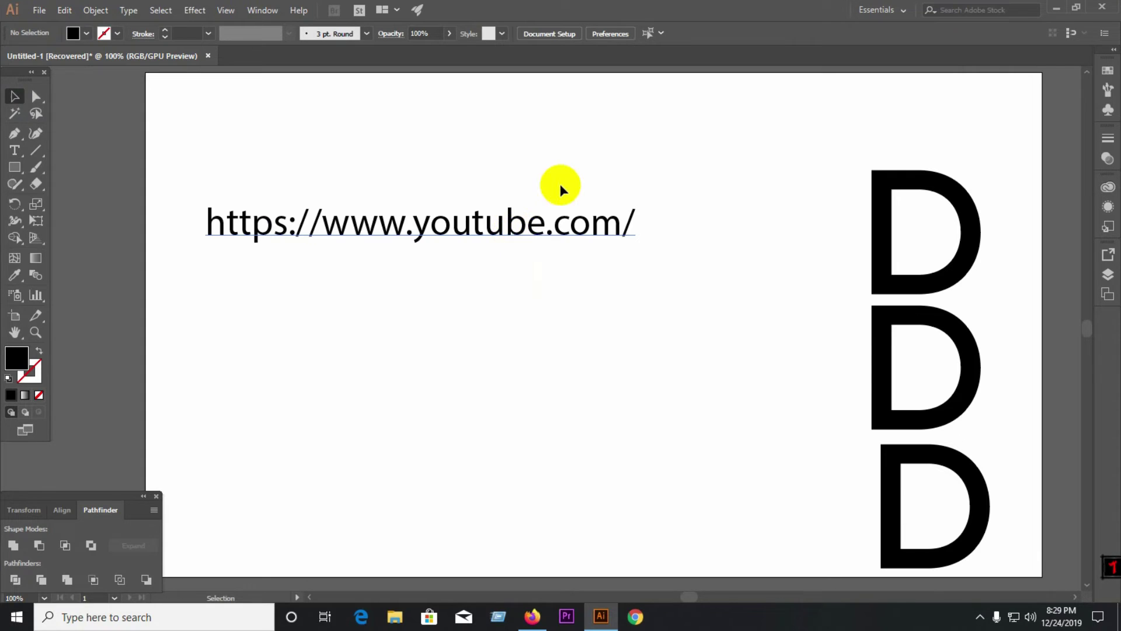
pyautogui.moveTo(531, 233); pyautogui.dragTo(623, 233)
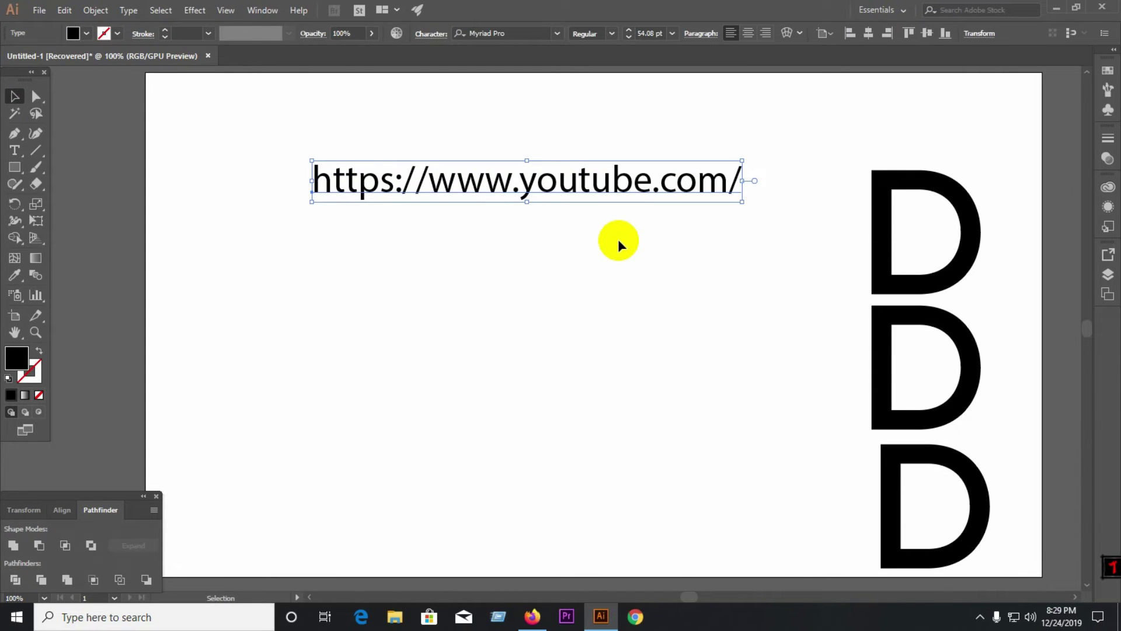
pyautogui.click(408, 237)
pyautogui.moveTo(566, 188)
pyautogui.mouseDown()
pyautogui.moveTo(558, 273)
pyautogui.moveTo(724, 285)
pyautogui.mouseUp()
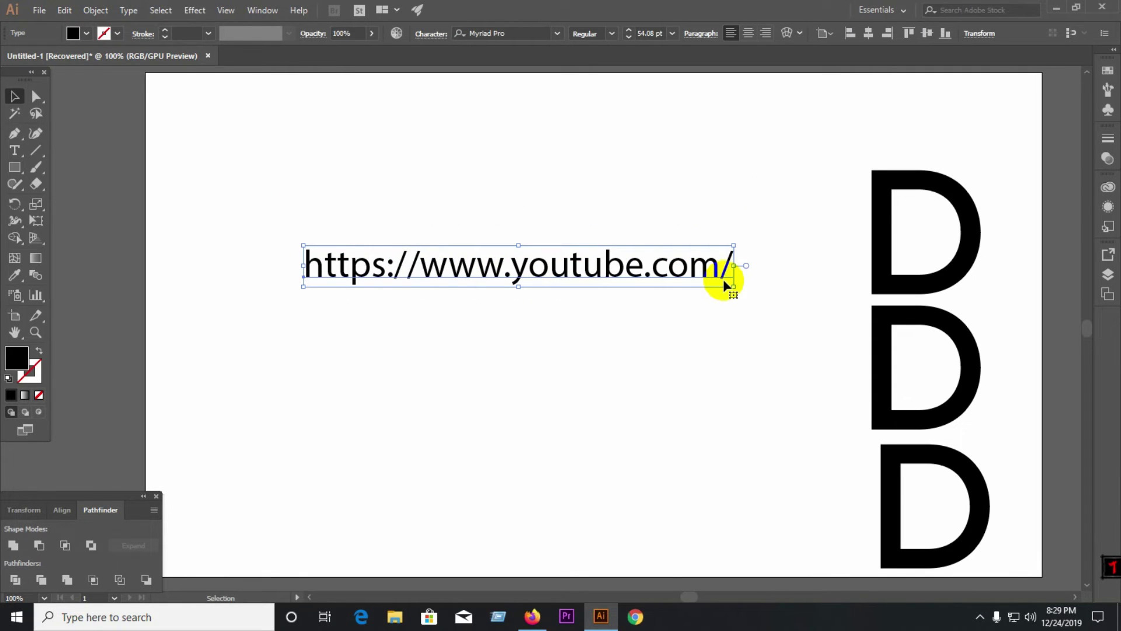
pyautogui.press('Delete')
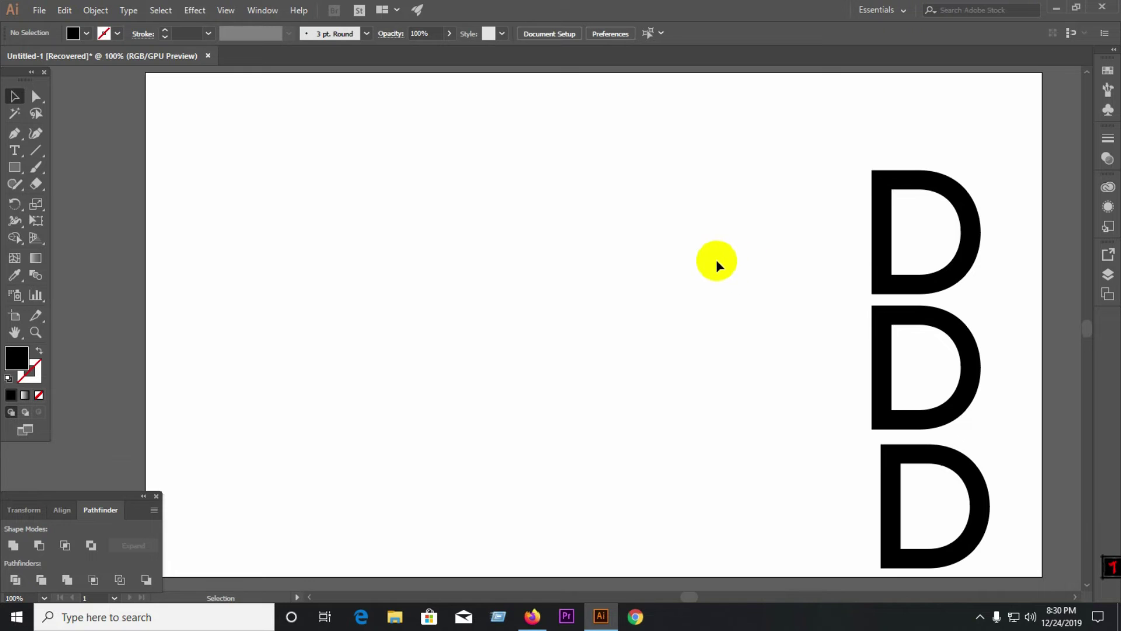
# - Move the top D to the artboard centre and delete the two lower copies
pyautogui.moveTo(882, 243); pyautogui.dragTo(541, 261)
pyautogui.moveTo(842, 271); pyautogui.dragTo(991, 495)
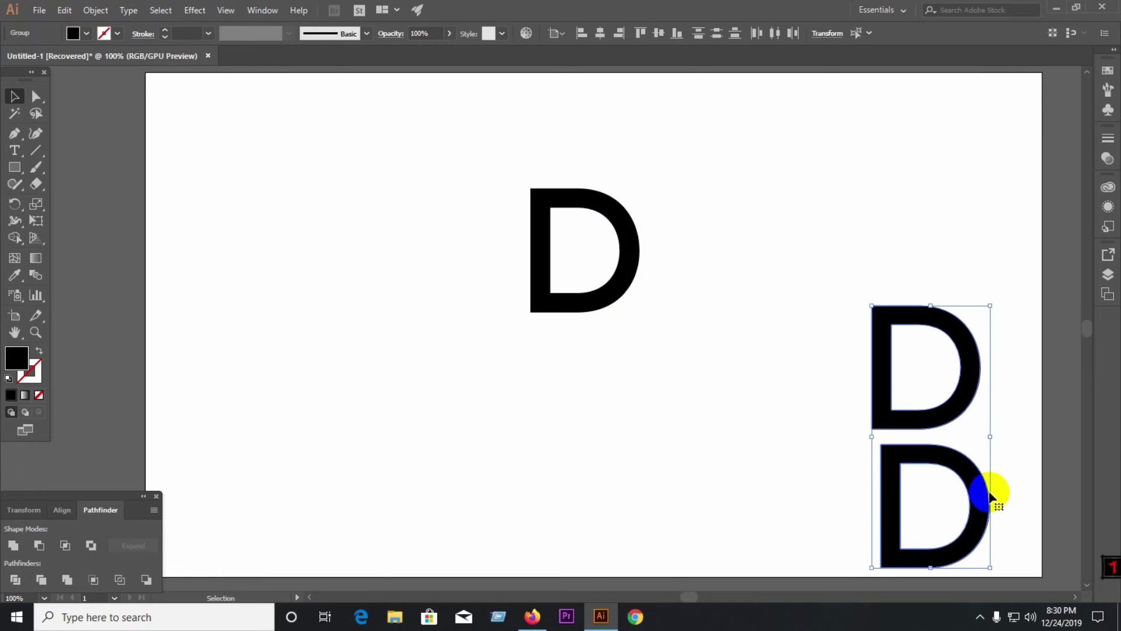
pyautogui.press('Delete')
pyautogui.click(627, 263)
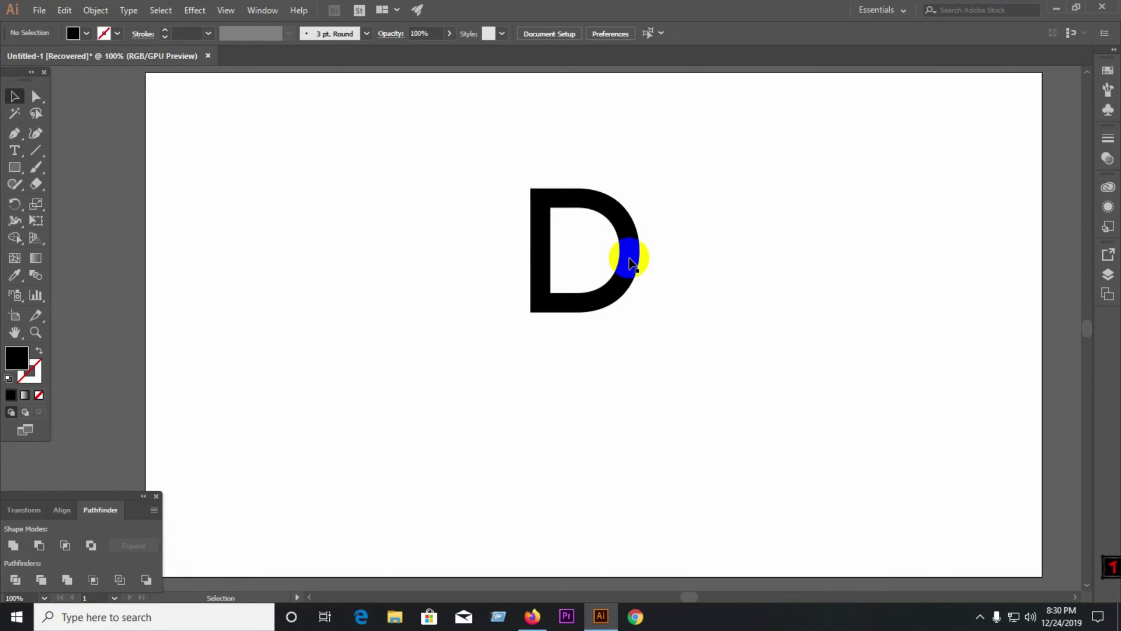
pyautogui.moveTo(630, 264); pyautogui.dragTo(607, 326)
pyautogui.click(731, 365)
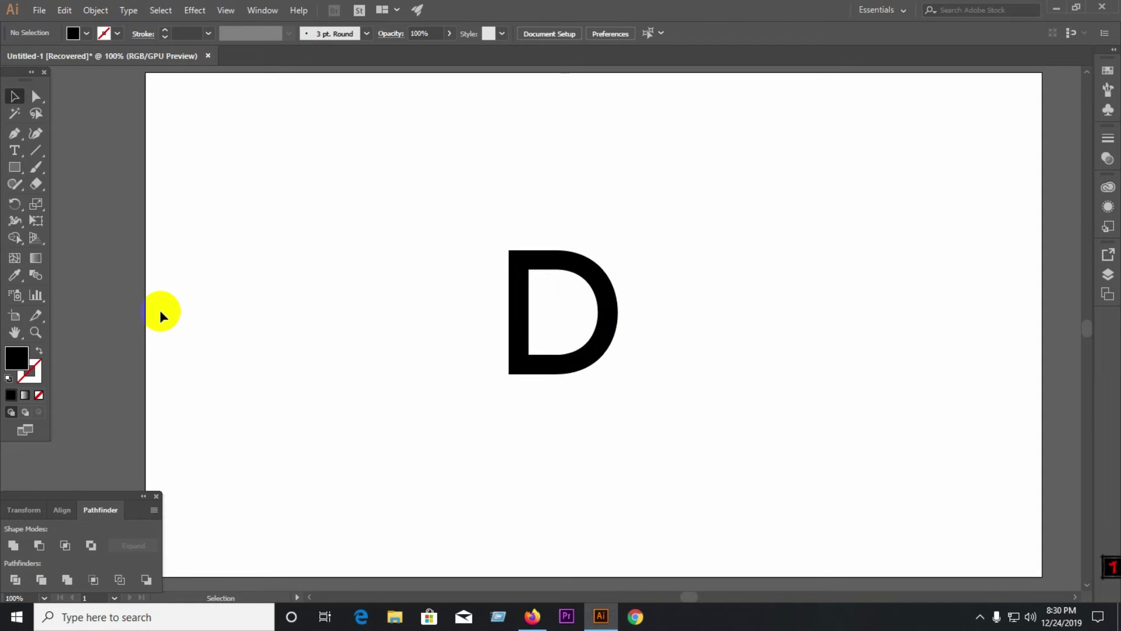
pyautogui.click(18, 155)
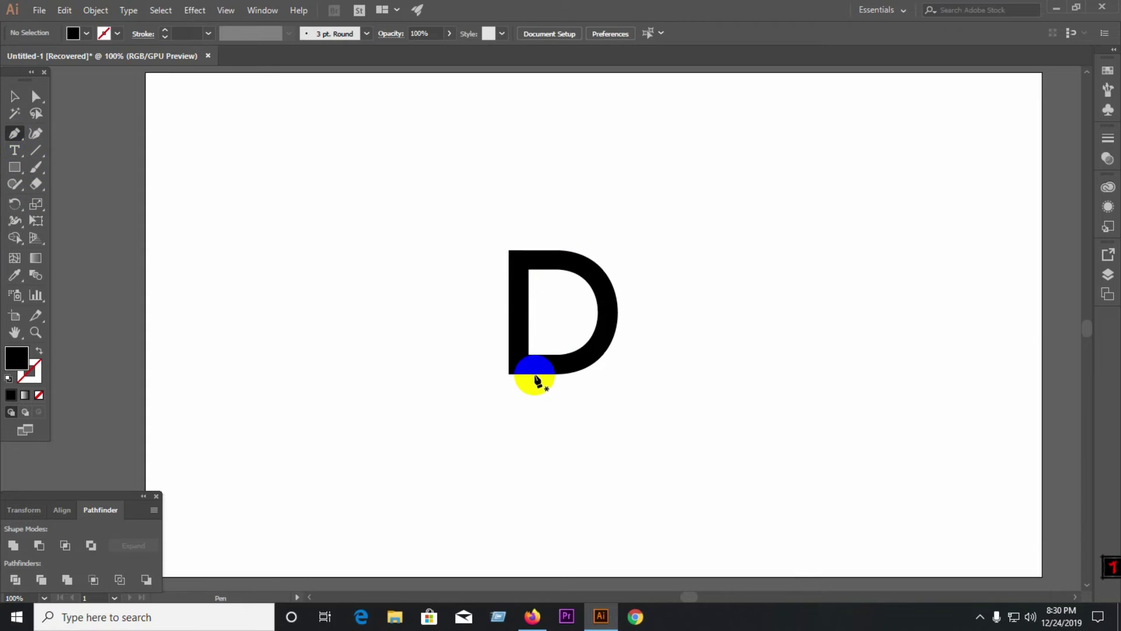
# - Draw a closed tapering swoosh from the D's lower-left corner to a sharp point beyond its upper right
pyautogui.scroll(2, 551, 366)
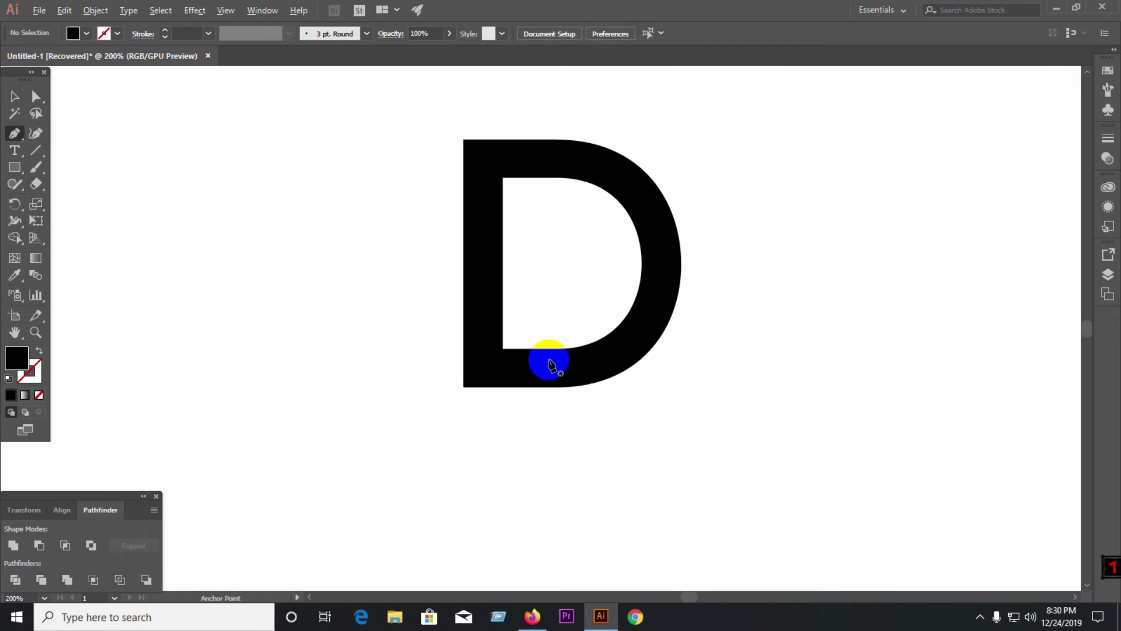
pyautogui.scroll(-1, 479, 403)
pyautogui.click(467, 390)
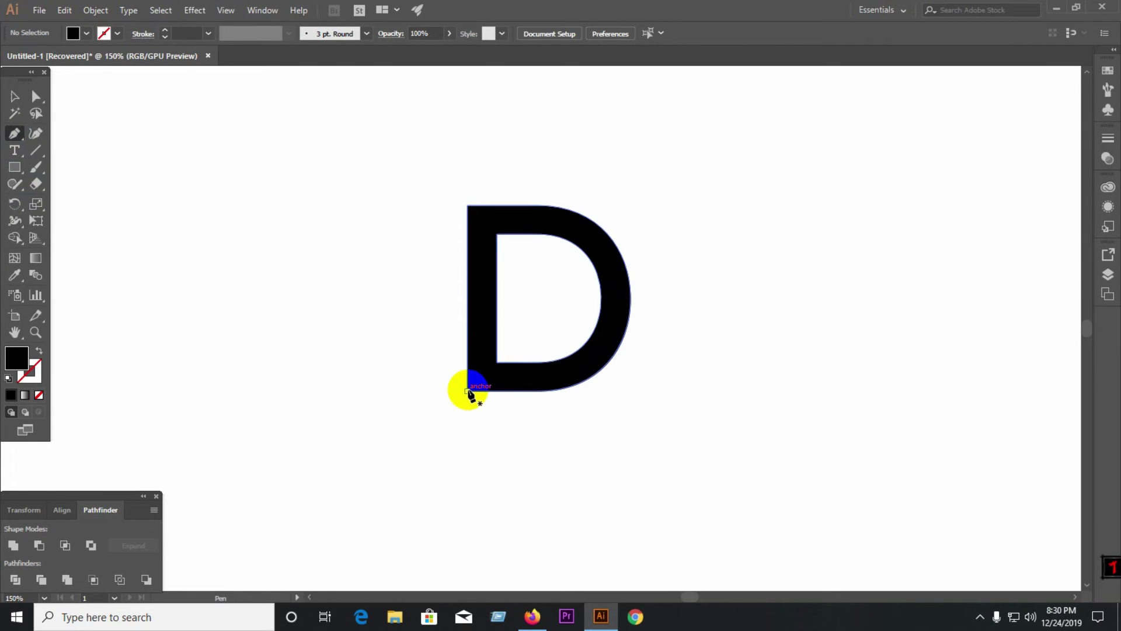
pyautogui.moveTo(717, 223); pyautogui.dragTo(909, 160)
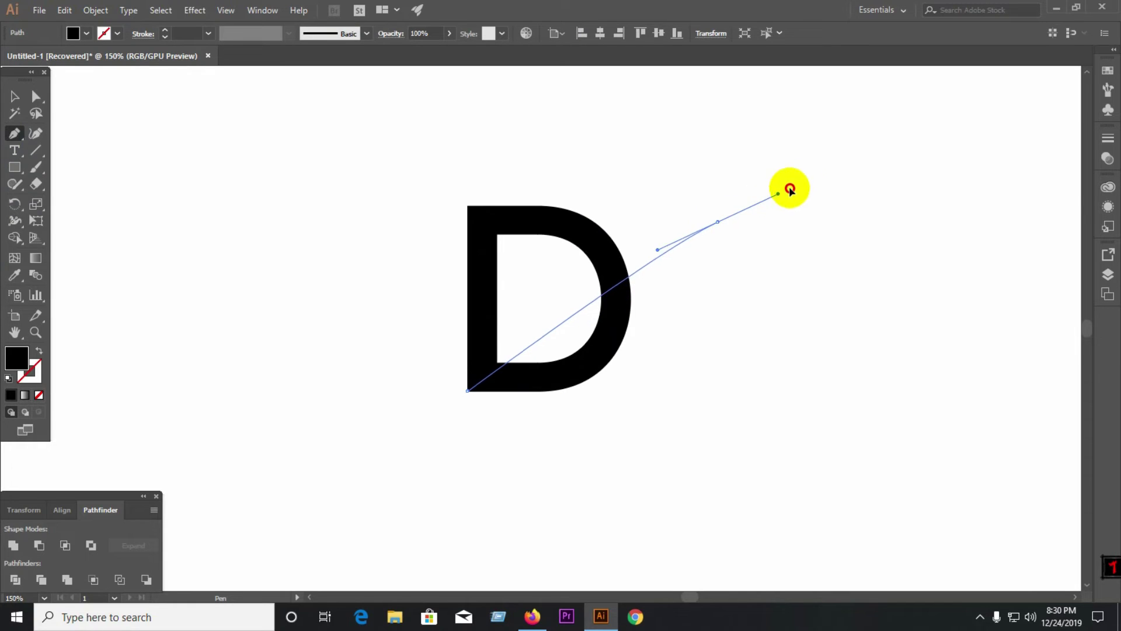
pyautogui.moveTo(718, 222)
pyautogui.mouseDown()
pyautogui.moveTo(471, 333)
pyautogui.moveTo(348, 437)
pyautogui.mouseUp()
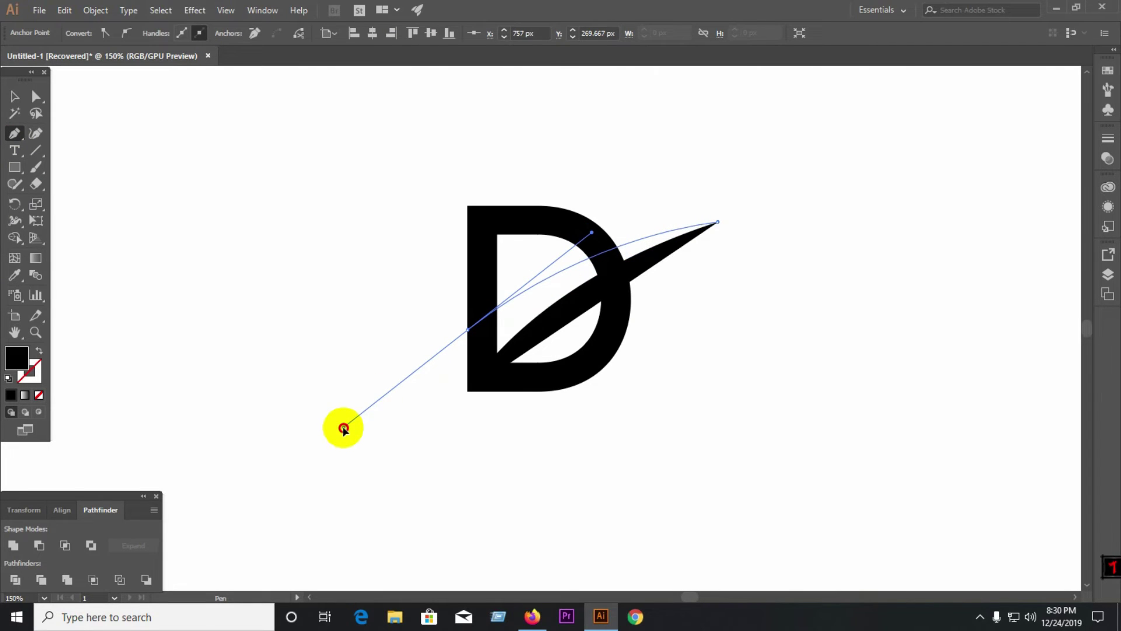
pyautogui.moveTo(468, 390); pyautogui.dragTo(442, 401)
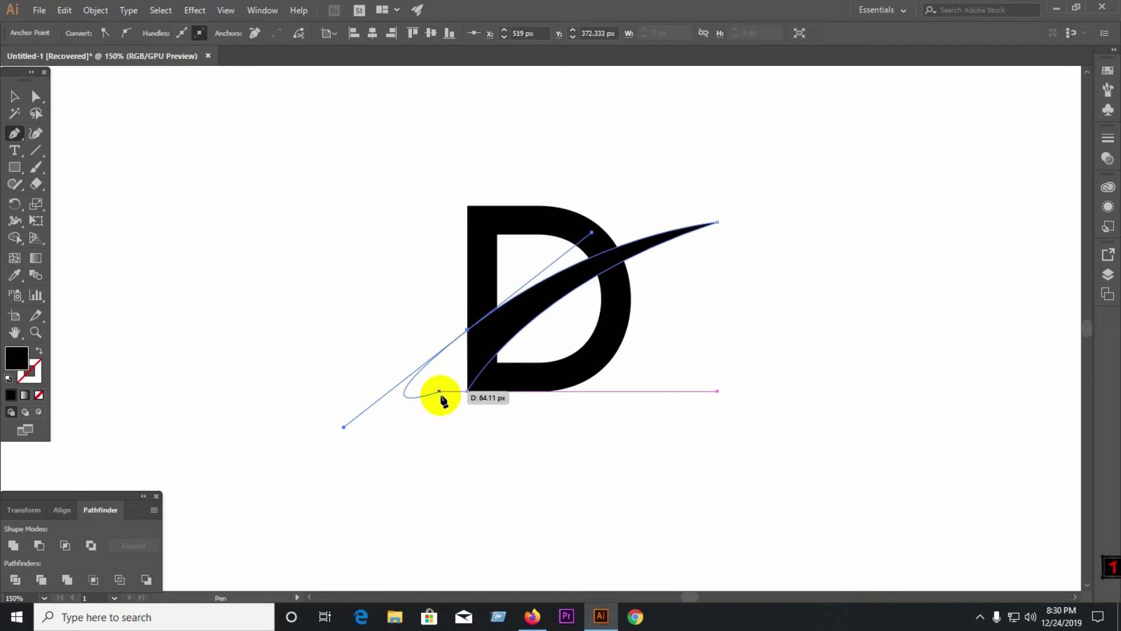
pyautogui.moveTo(442, 401); pyautogui.dragTo(466, 393)
pyautogui.click(15, 99)
pyautogui.click(279, 312)
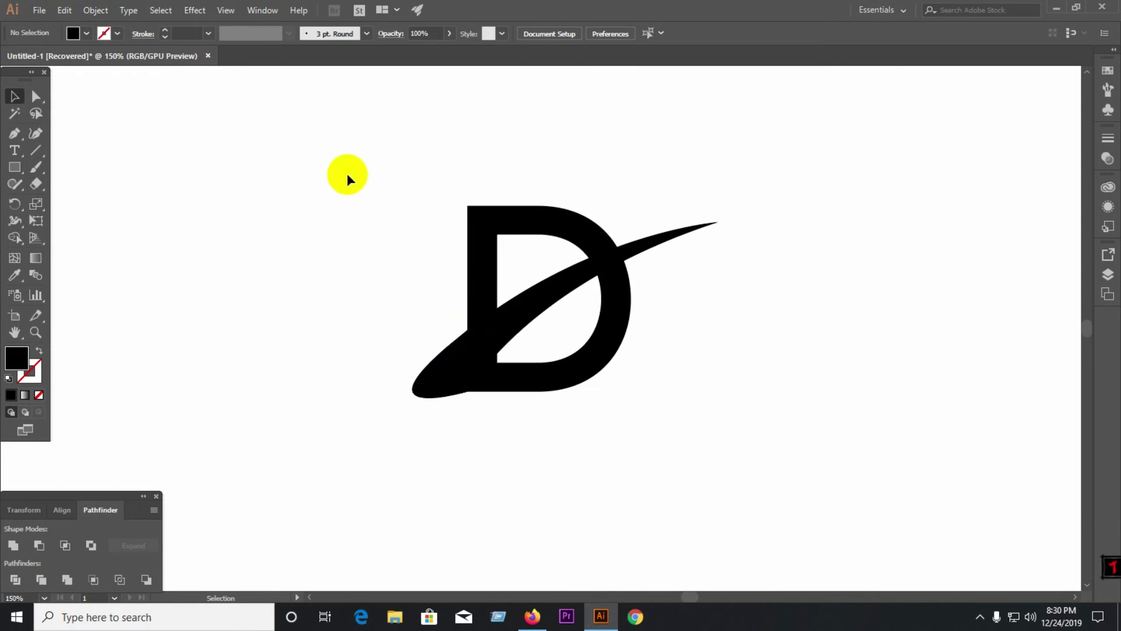
pyautogui.moveTo(347, 175); pyautogui.dragTo(783, 393)
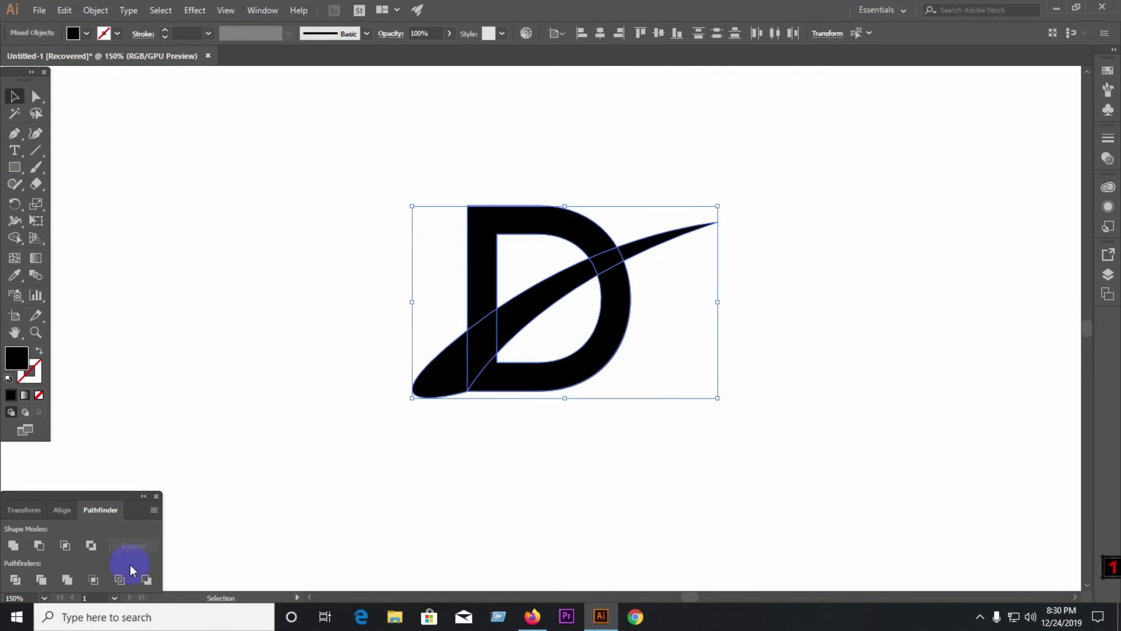
# - Divide the D and swoosh into separate pieces and ungroup them
pyautogui.click(15, 580)
pyautogui.rightClick(476, 301)
pyautogui.click(493, 388)
pyautogui.click(540, 479)
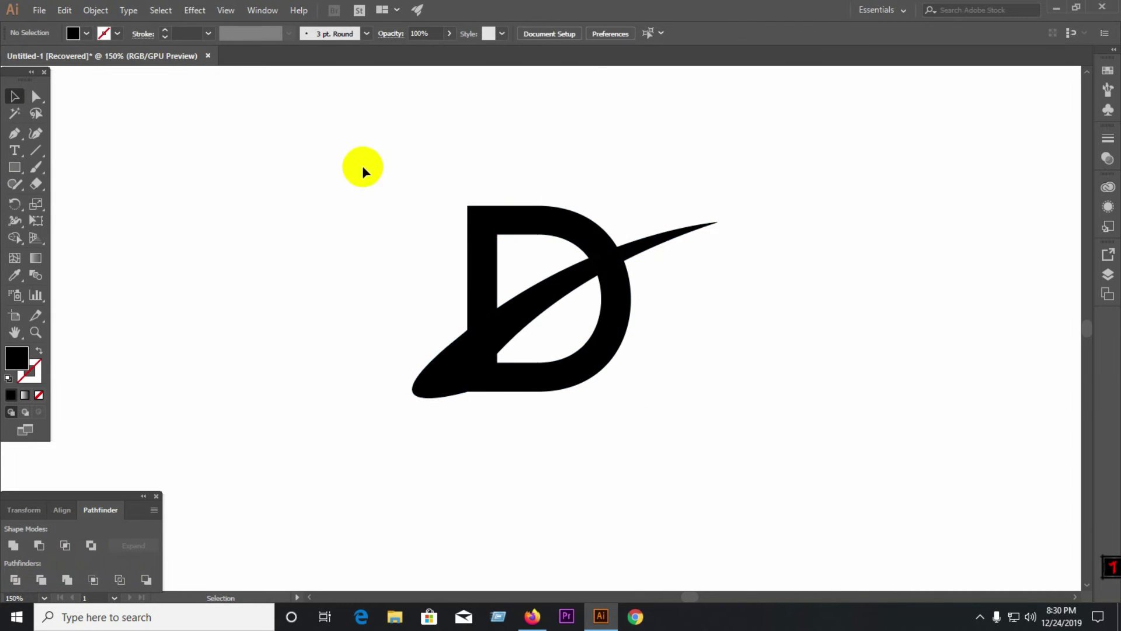
pyautogui.moveTo(362, 168); pyautogui.dragTo(800, 403)
# - Delete the swoosh's outer tail, the small stem leftover, and the segment crossing the D's right curve
pyautogui.click(447, 367)
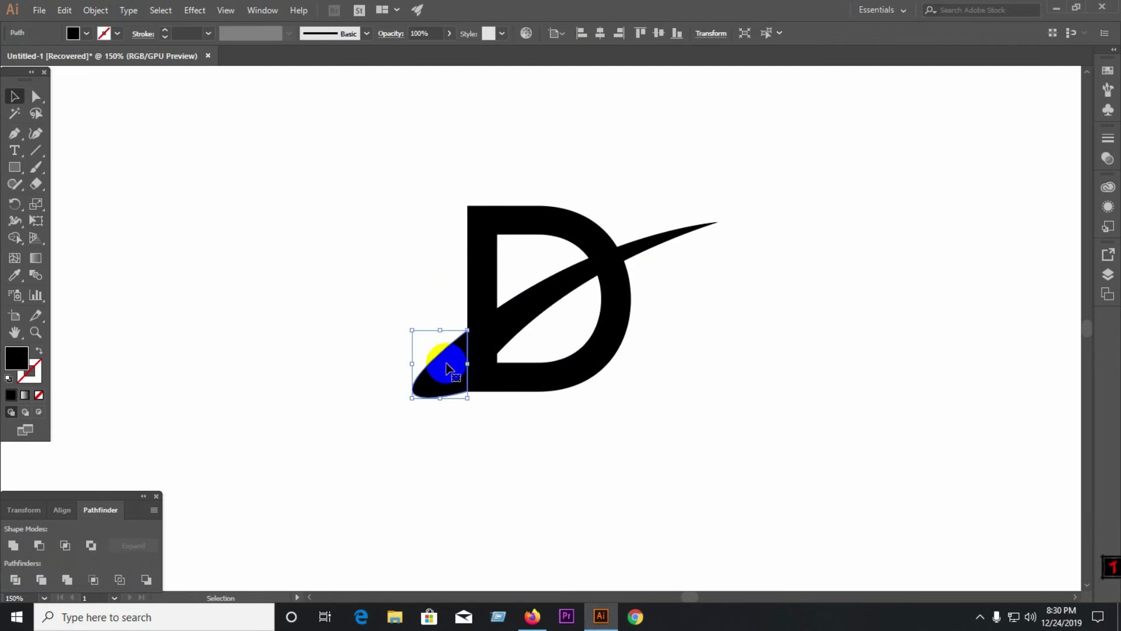
pyautogui.press('Delete')
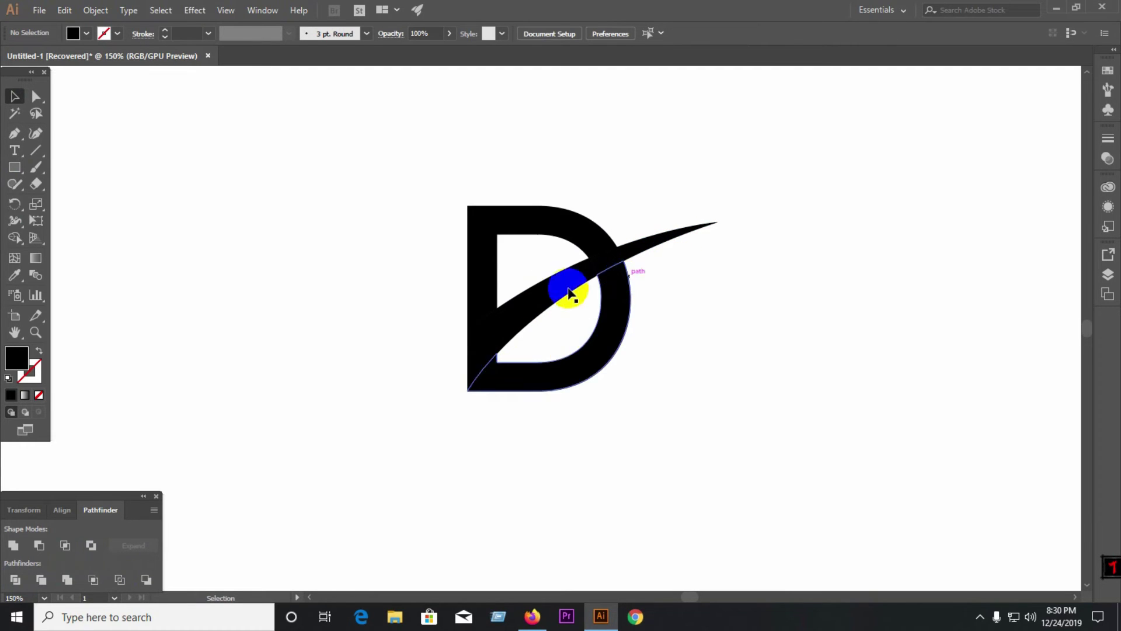
pyautogui.click(493, 353)
pyautogui.press('Delete')
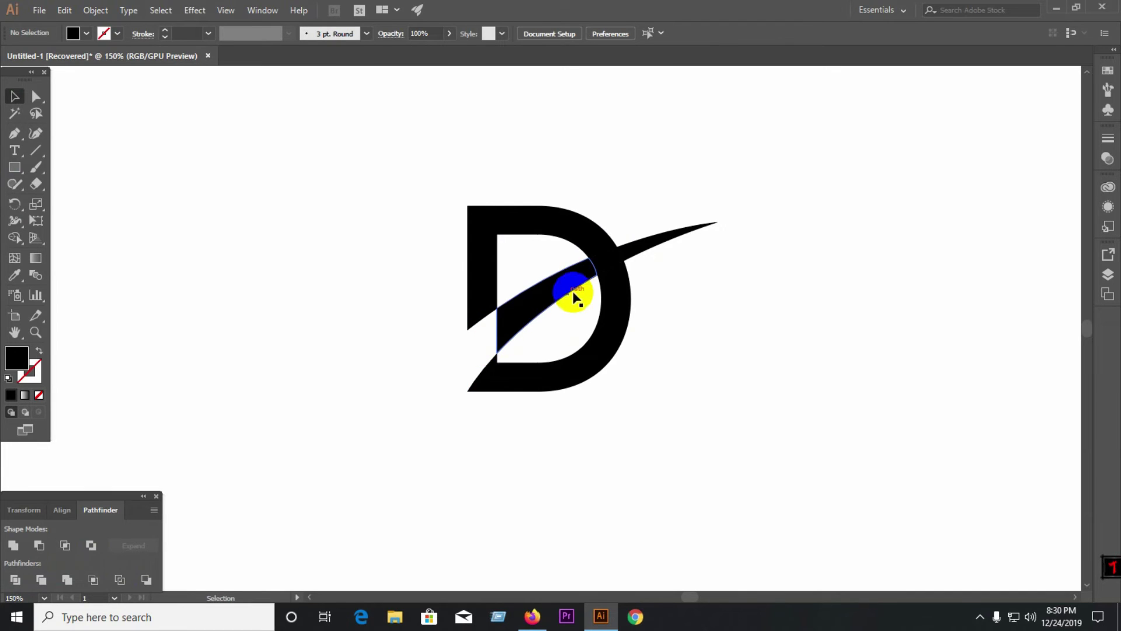
pyautogui.click(610, 261)
pyautogui.press('Delete')
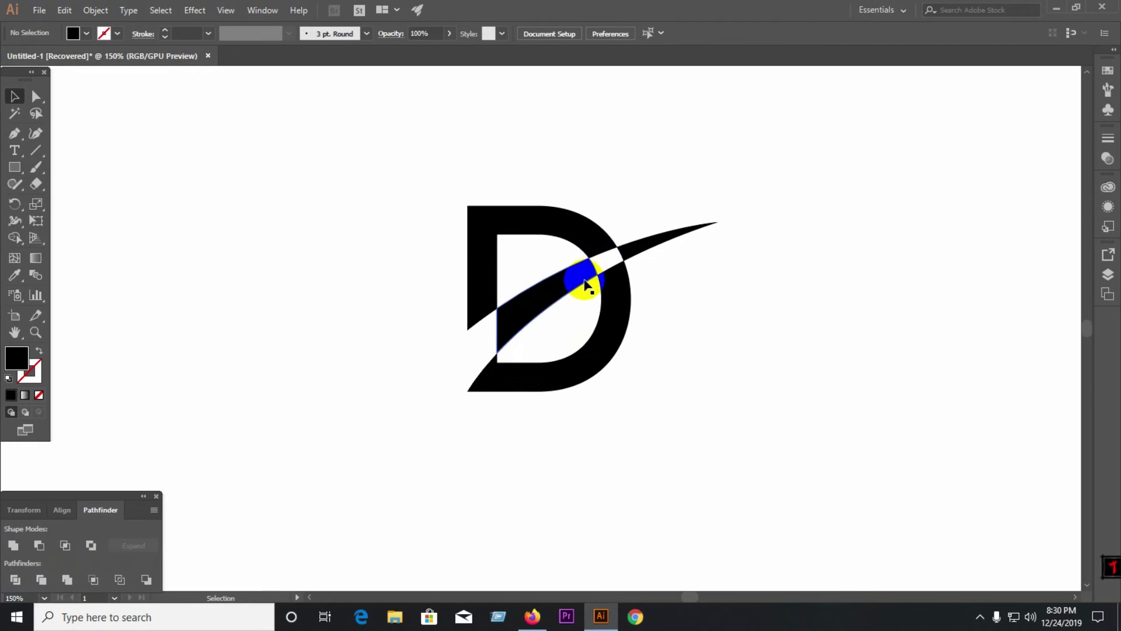
# - Start a Pen path at the swoosh point in the D's stem, curving up to the swoosh tip
pyautogui.click(15, 138)
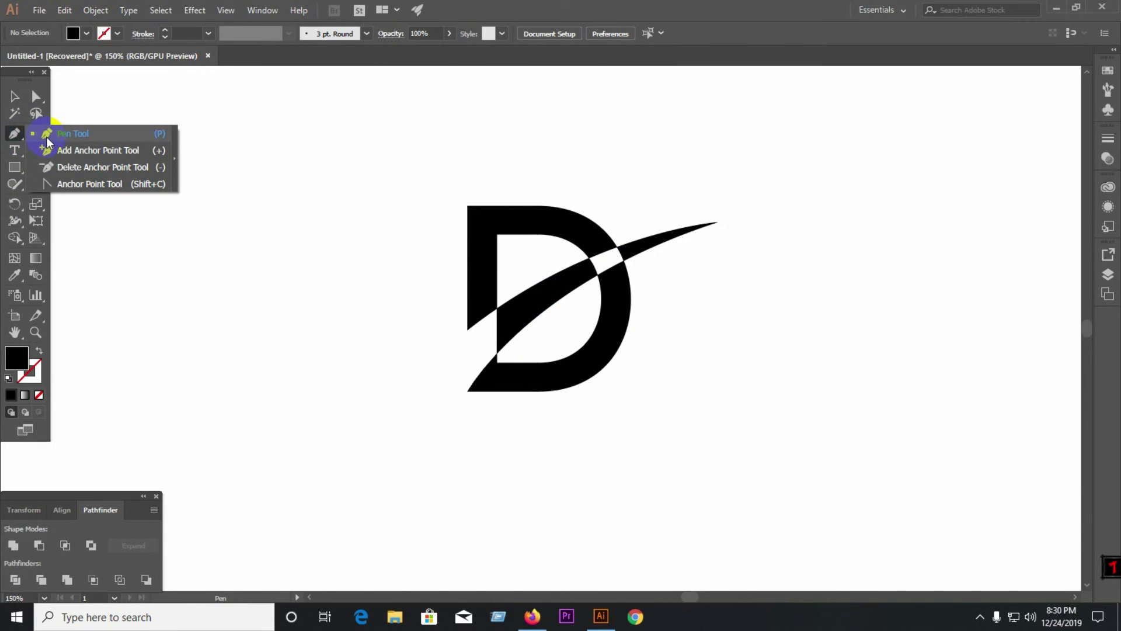
pyautogui.click(72, 134)
pyautogui.click(496, 308)
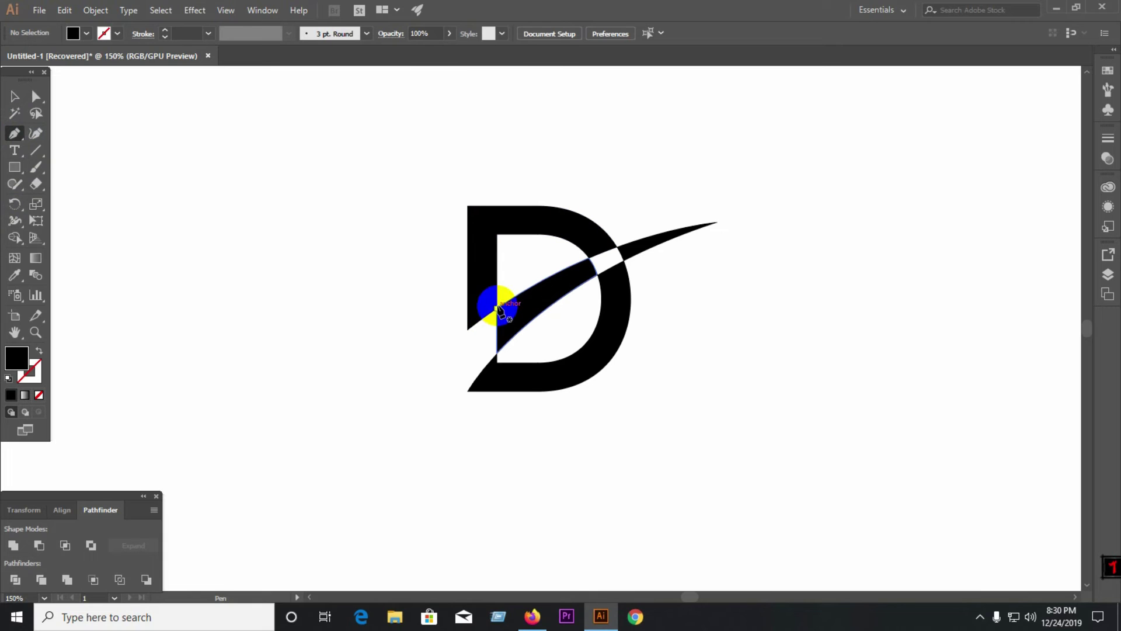
pyautogui.click(497, 309)
pyautogui.click(498, 309)
pyautogui.click(497, 309)
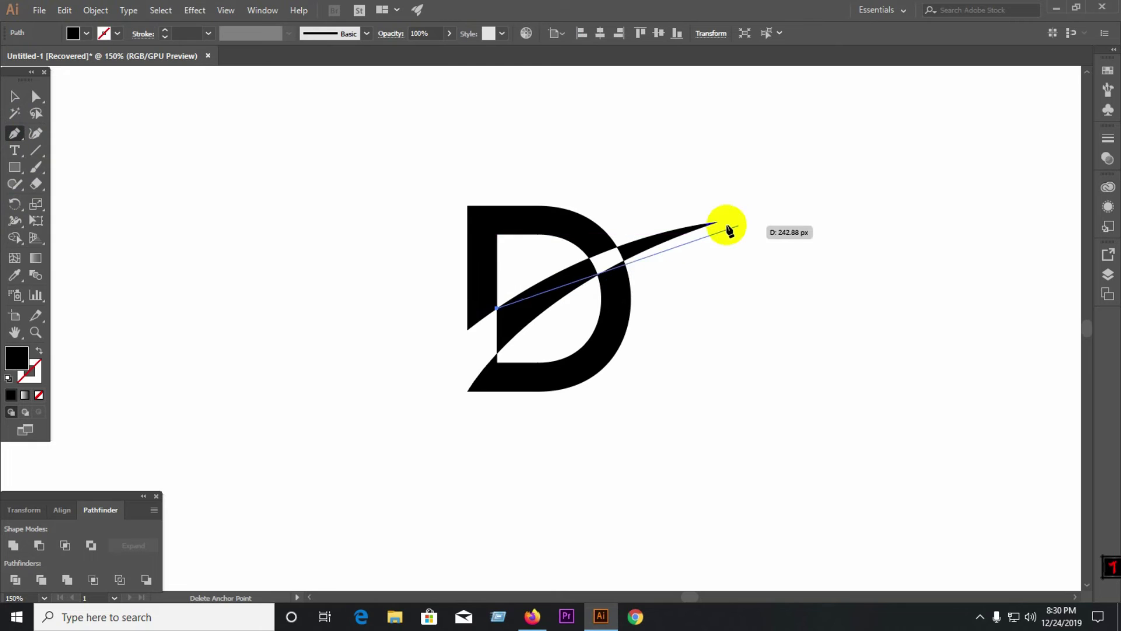
pyautogui.moveTo(717, 222); pyautogui.dragTo(813, 220)
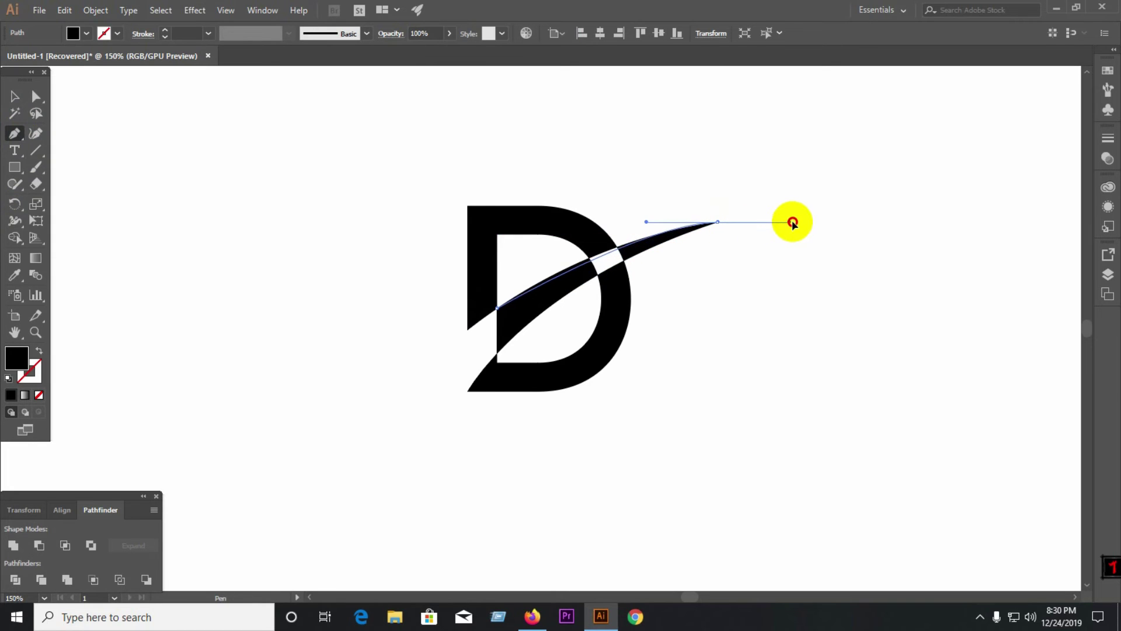
pyautogui.moveTo(817, 219); pyautogui.dragTo(821, 215)
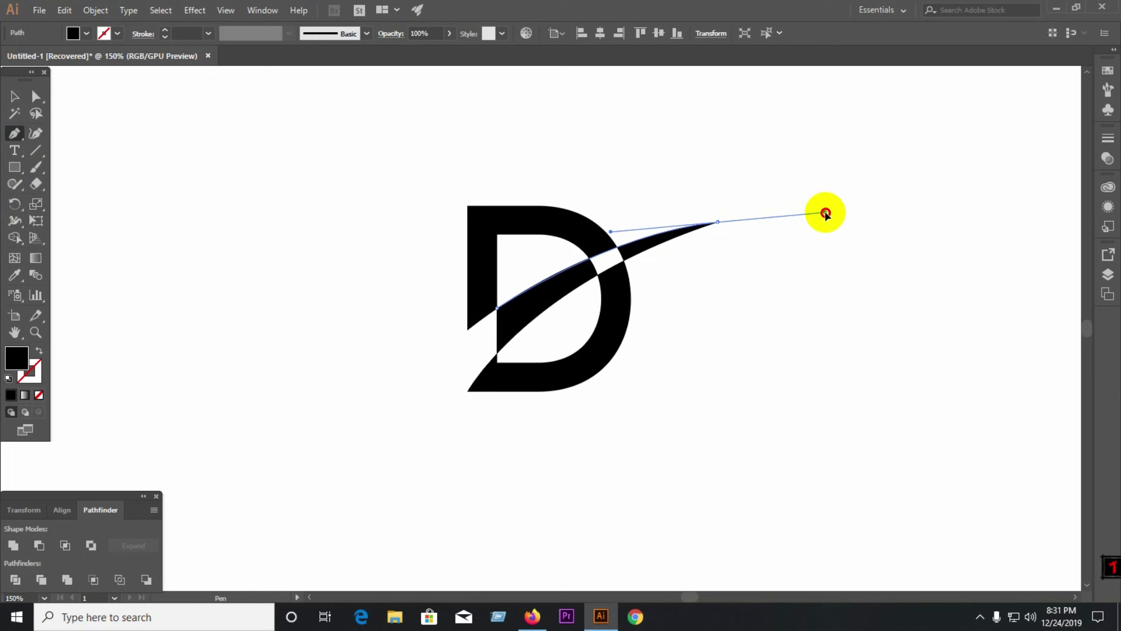
pyautogui.moveTo(828, 214); pyautogui.dragTo(829, 212)
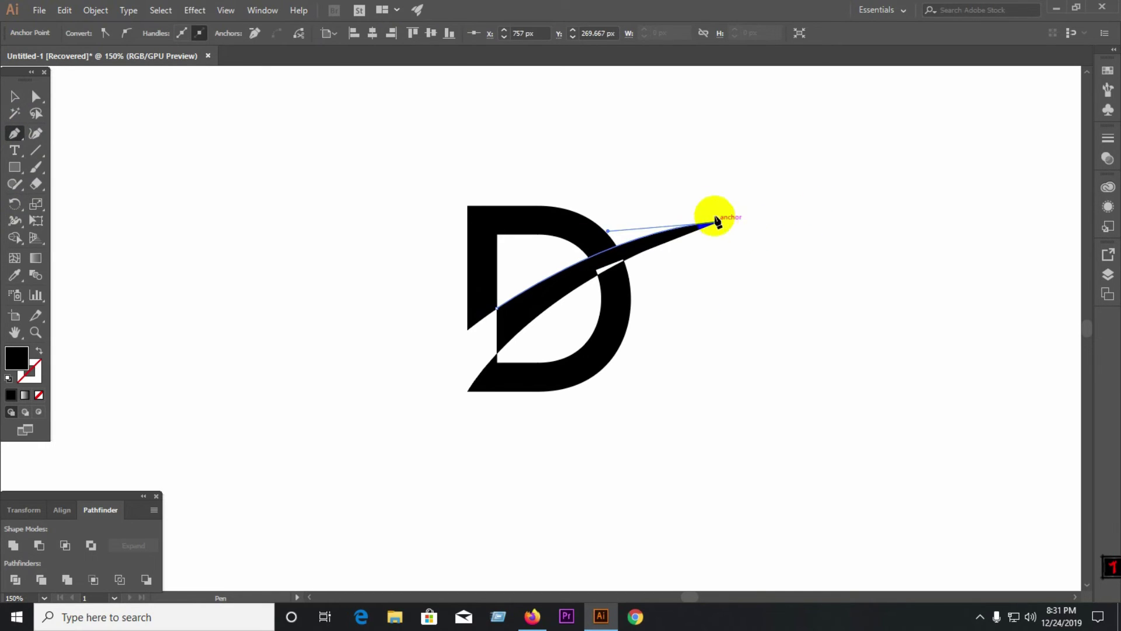
# - Curve the sliver back along the D's left edge and close it at its start point
pyautogui.click(718, 223)
pyautogui.moveTo(468, 293)
pyautogui.mouseDown()
pyautogui.moveTo(341, 343)
pyautogui.moveTo(334, 380)
pyautogui.mouseUp()
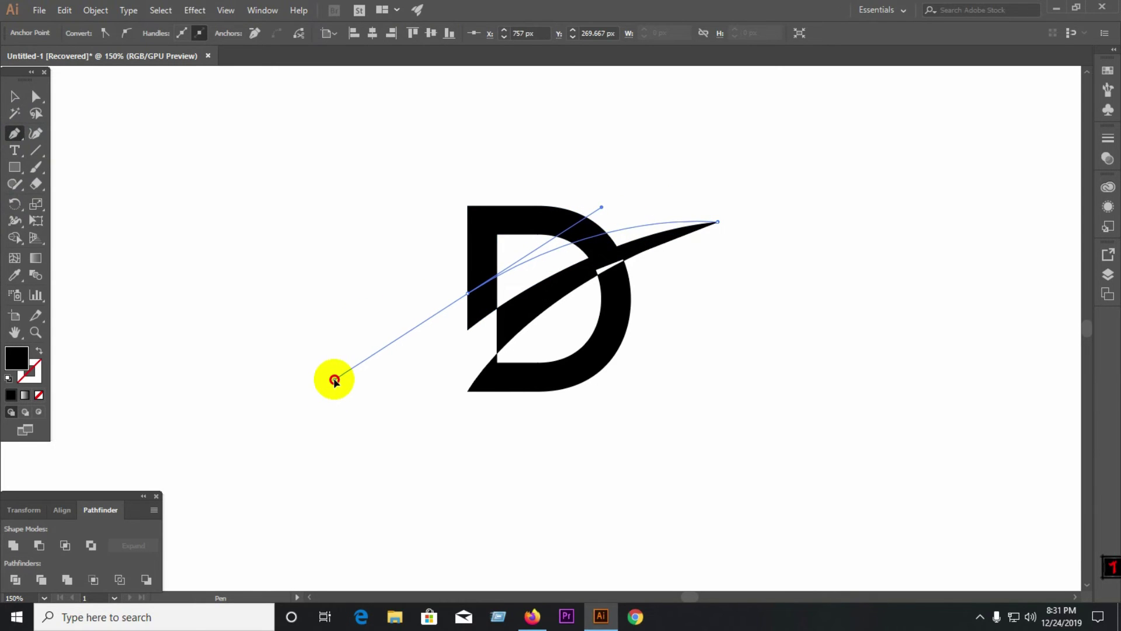
pyautogui.moveTo(334, 380); pyautogui.dragTo(332, 372)
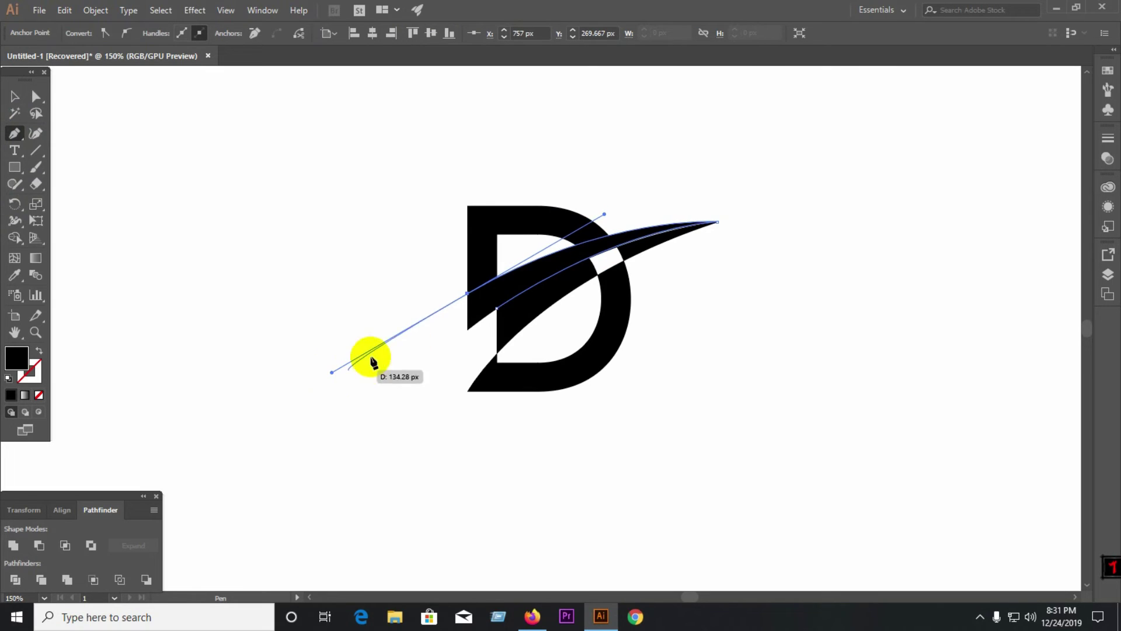
pyautogui.click(467, 293)
pyautogui.click(496, 308)
# - Delete the lower inner piece of the D's stem below the swoosh, then clear the selection
pyautogui.click(14, 97)
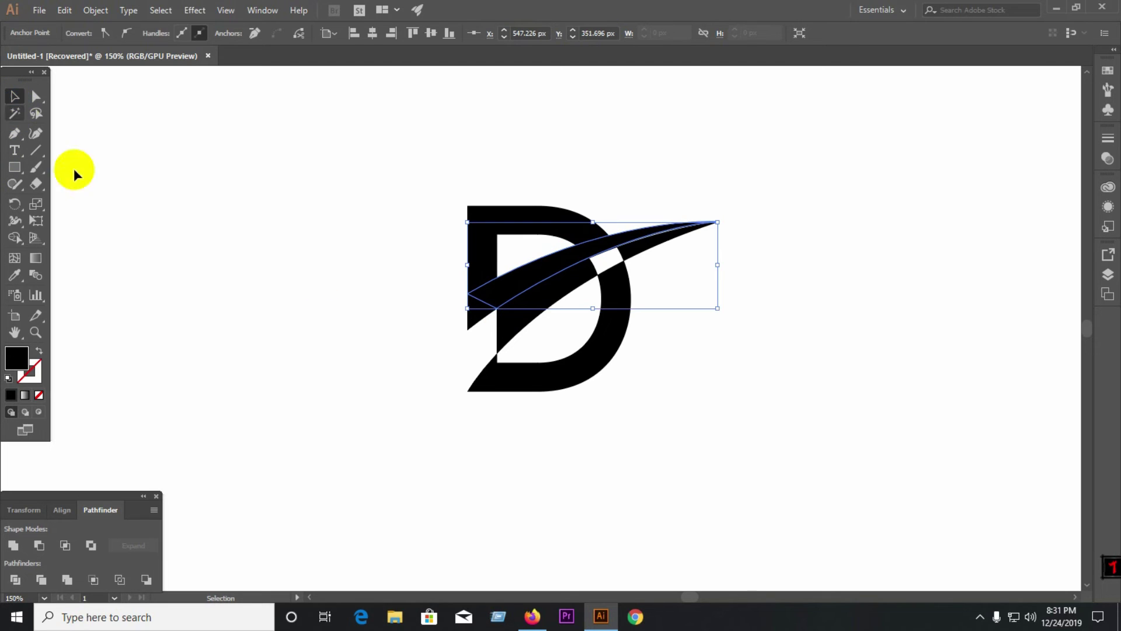
pyautogui.click(366, 349)
pyautogui.click(514, 331)
pyautogui.click(515, 326)
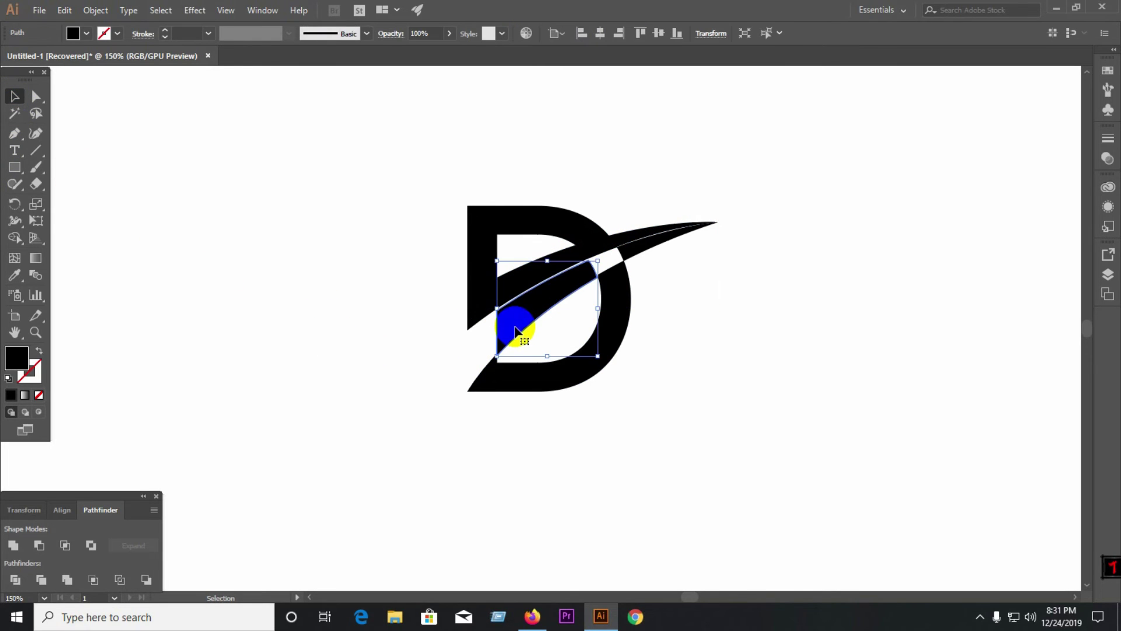
pyautogui.press('Delete')
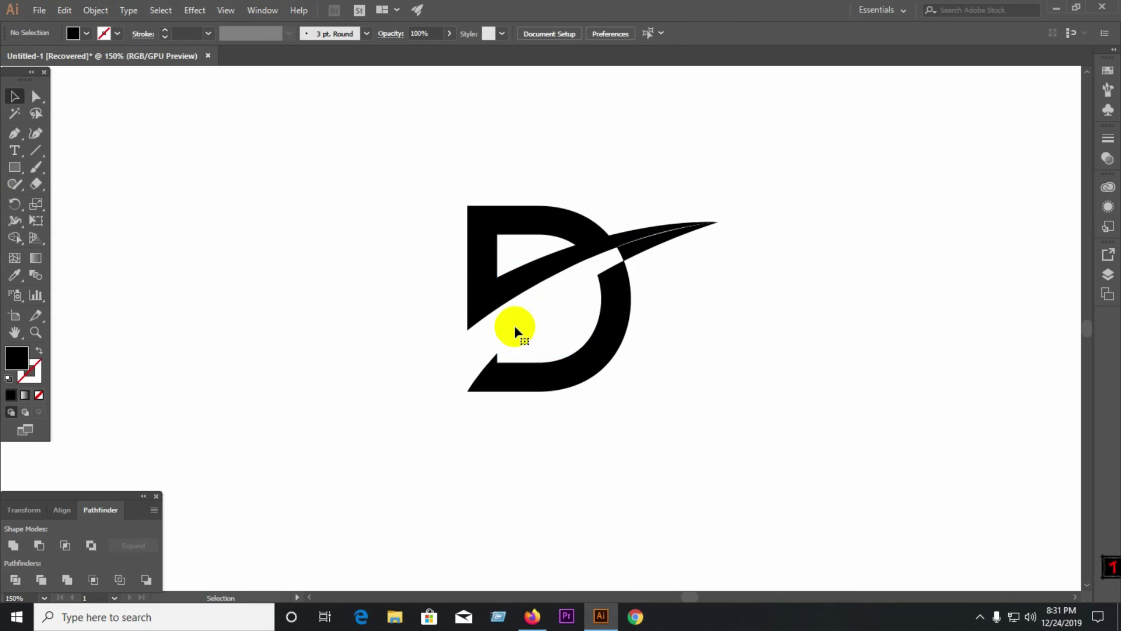
pyautogui.click(666, 242)
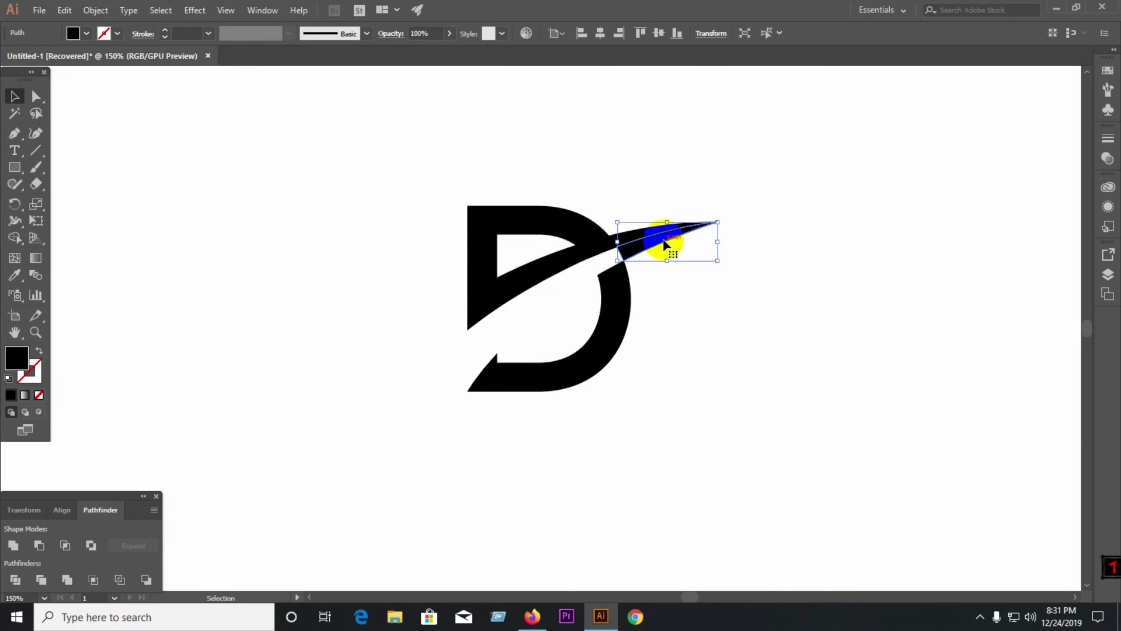
pyautogui.click(664, 244)
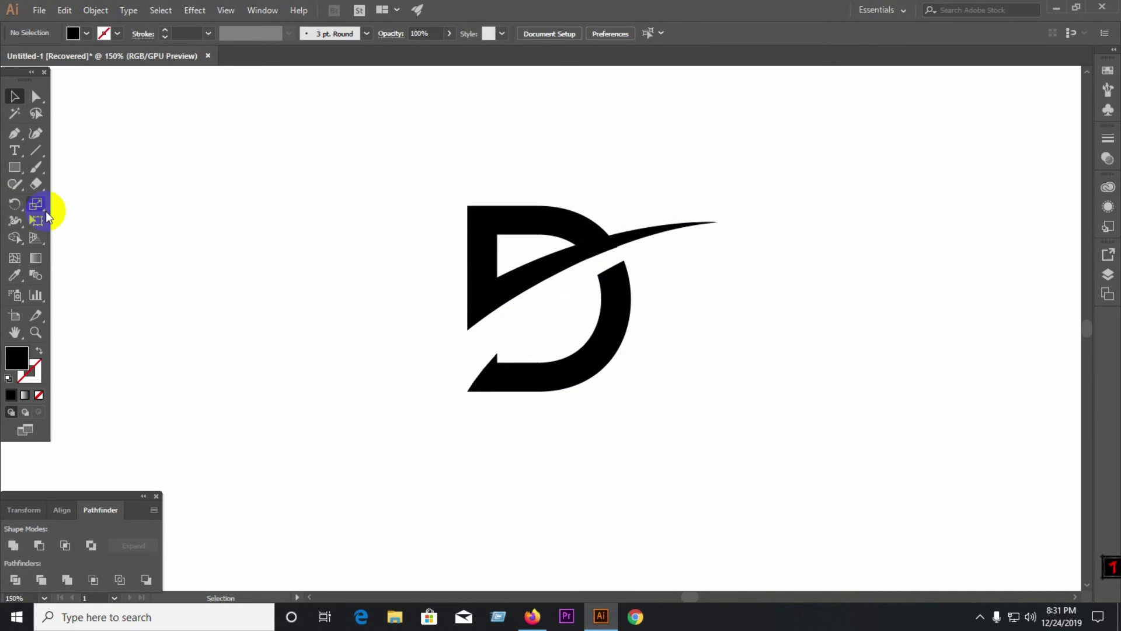
pyautogui.click(14, 134)
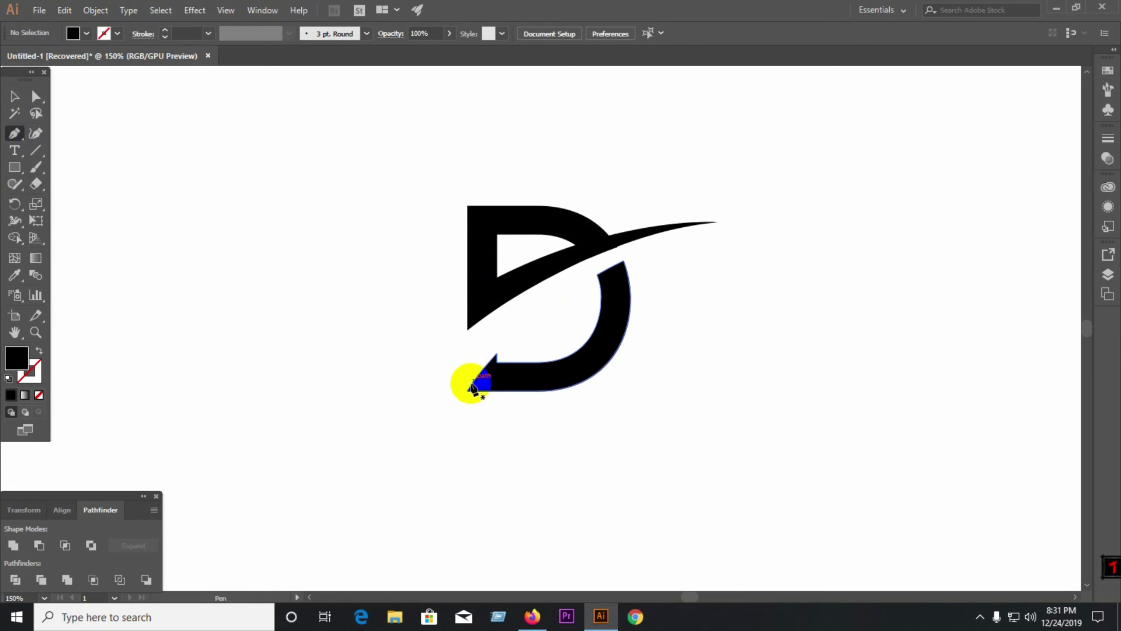
# - Make a first attempt at a curved path from the D's bottom edge, then abandon it
pyautogui.click(506, 391)
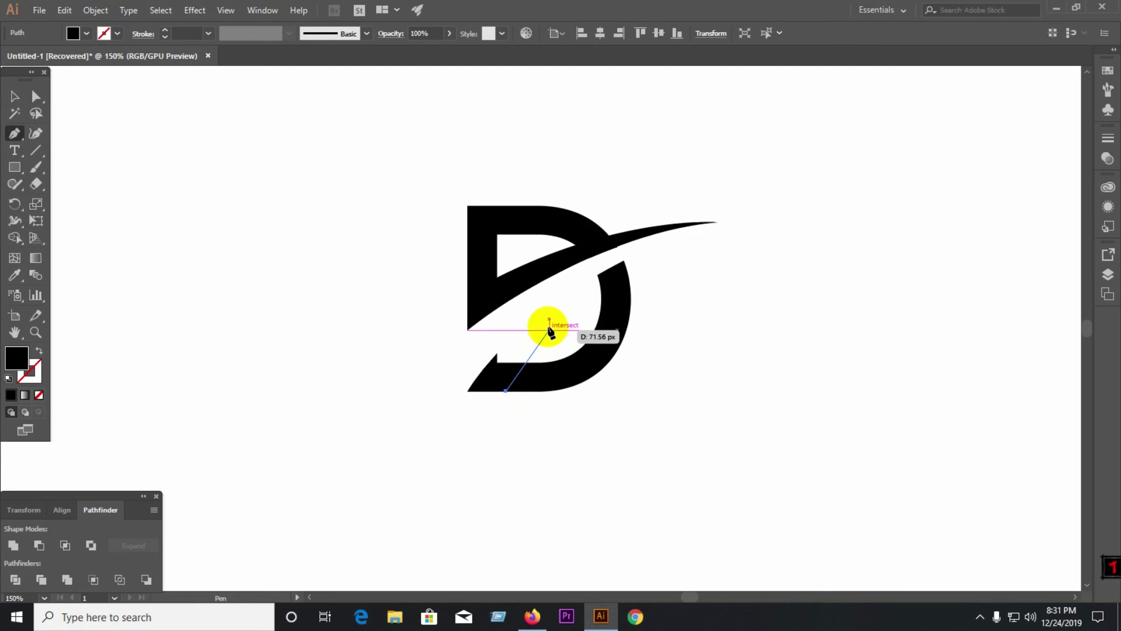
pyautogui.moveTo(547, 325); pyautogui.dragTo(576, 306)
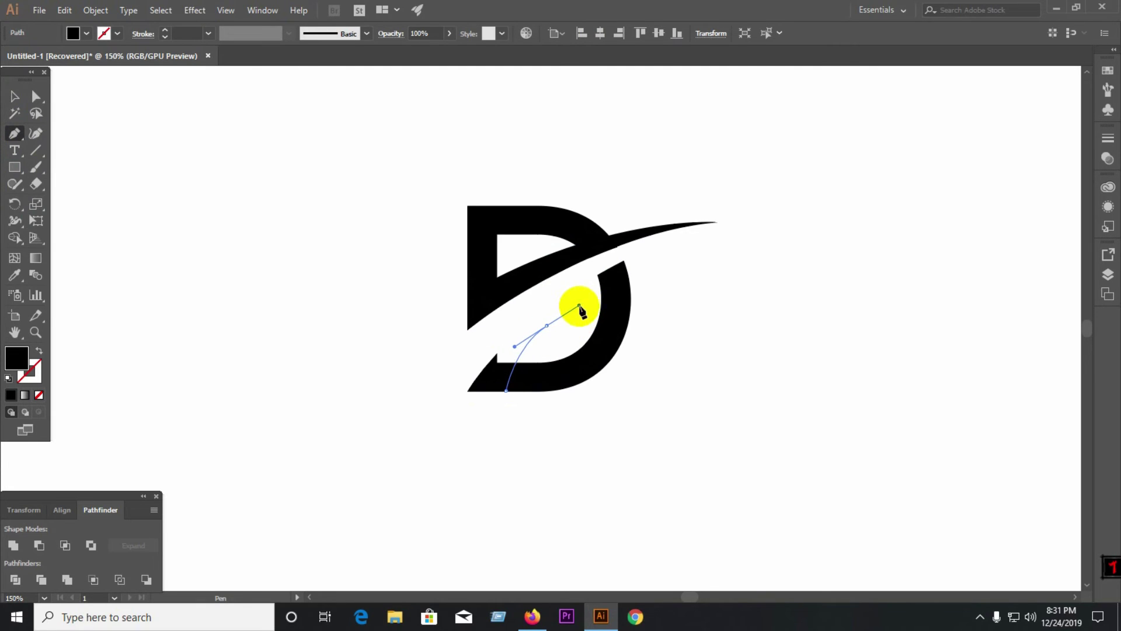
pyautogui.click(547, 325)
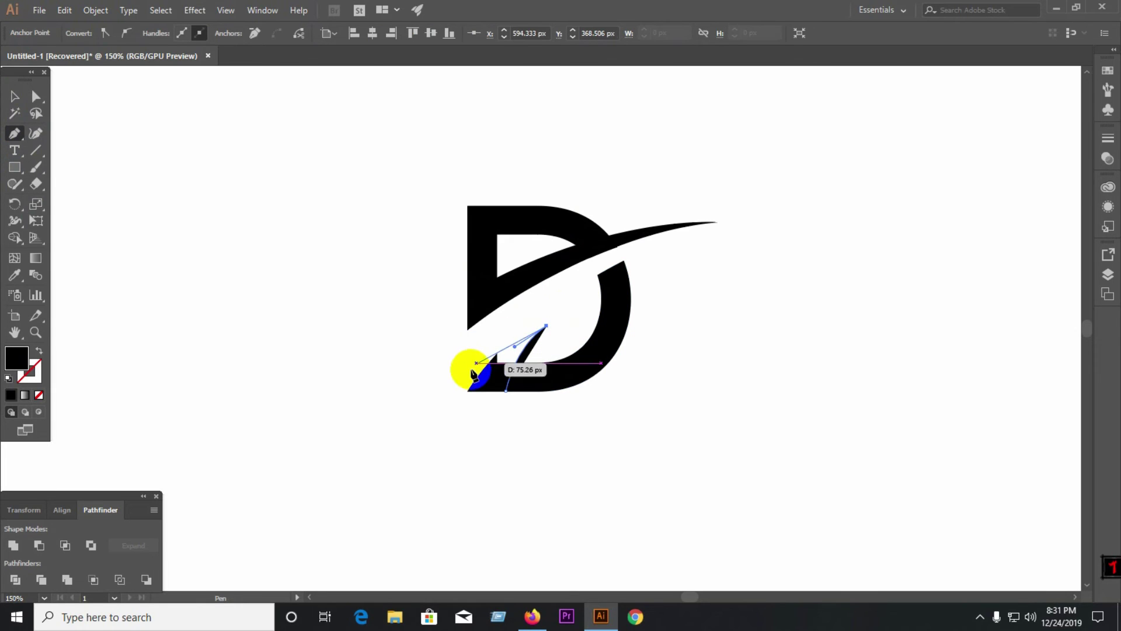
pyautogui.moveTo(468, 390)
pyautogui.mouseDown()
pyautogui.moveTo(418, 443)
pyautogui.moveTo(415, 470)
pyautogui.mouseUp()
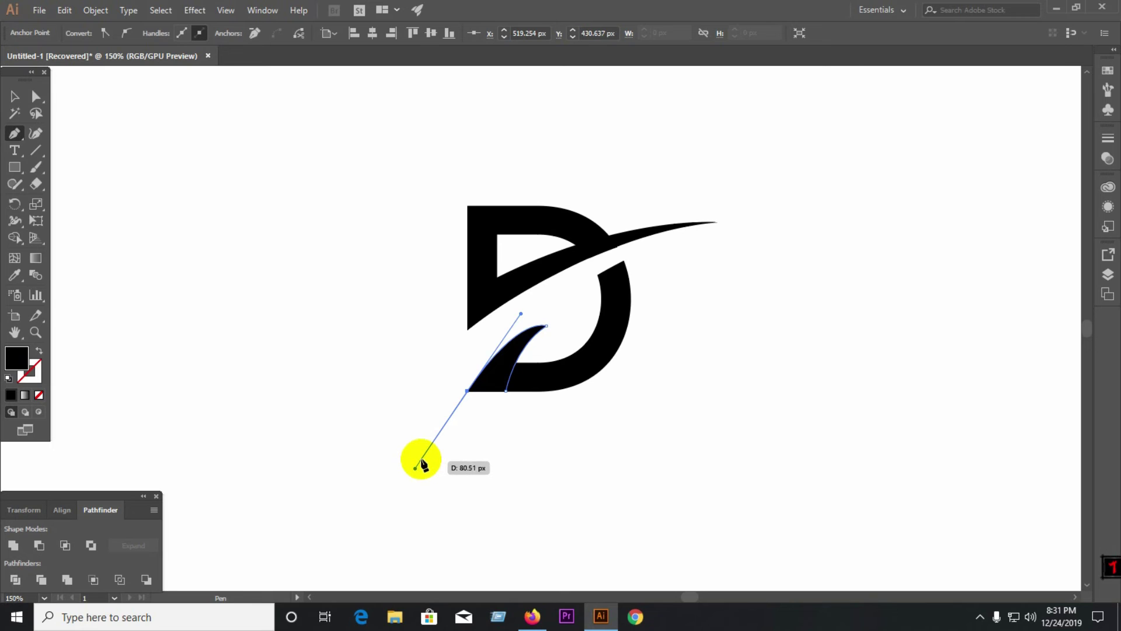
pyautogui.moveTo(414, 470); pyautogui.dragTo(422, 448)
pyautogui.keyDown('ctrl'); pyautogui.click(426, 447); pyautogui.keyUp('ctrl')
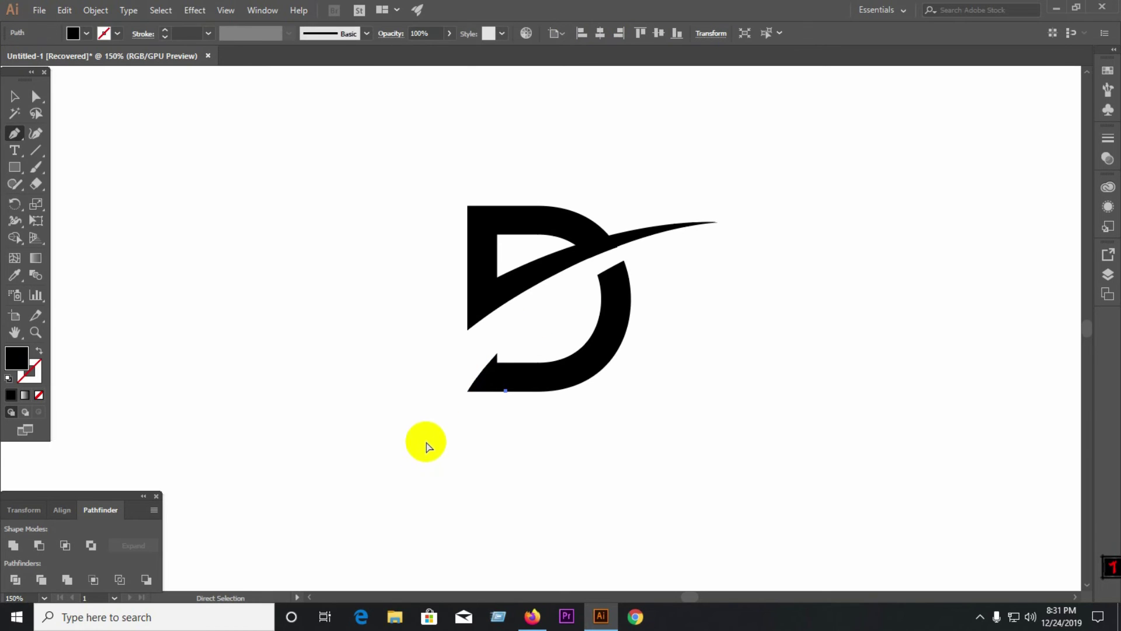
# - Draw a closed curved spur from the D's bottom-left corner into the stem opening; delete the stray point
pyautogui.click(467, 390)
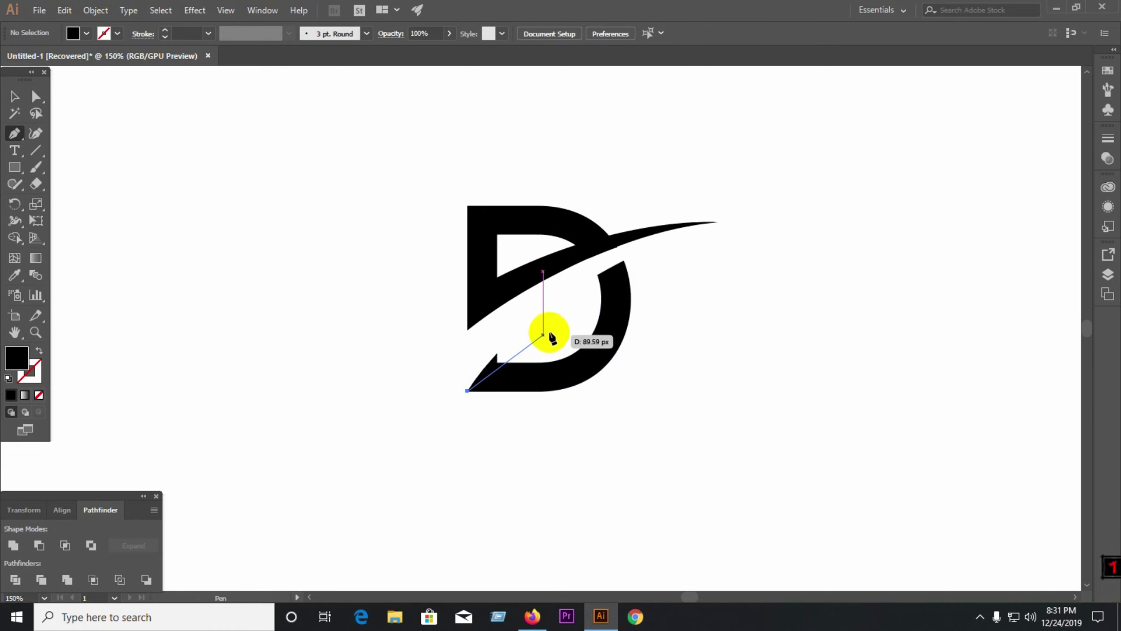
pyautogui.moveTo(539, 326); pyautogui.dragTo(576, 319)
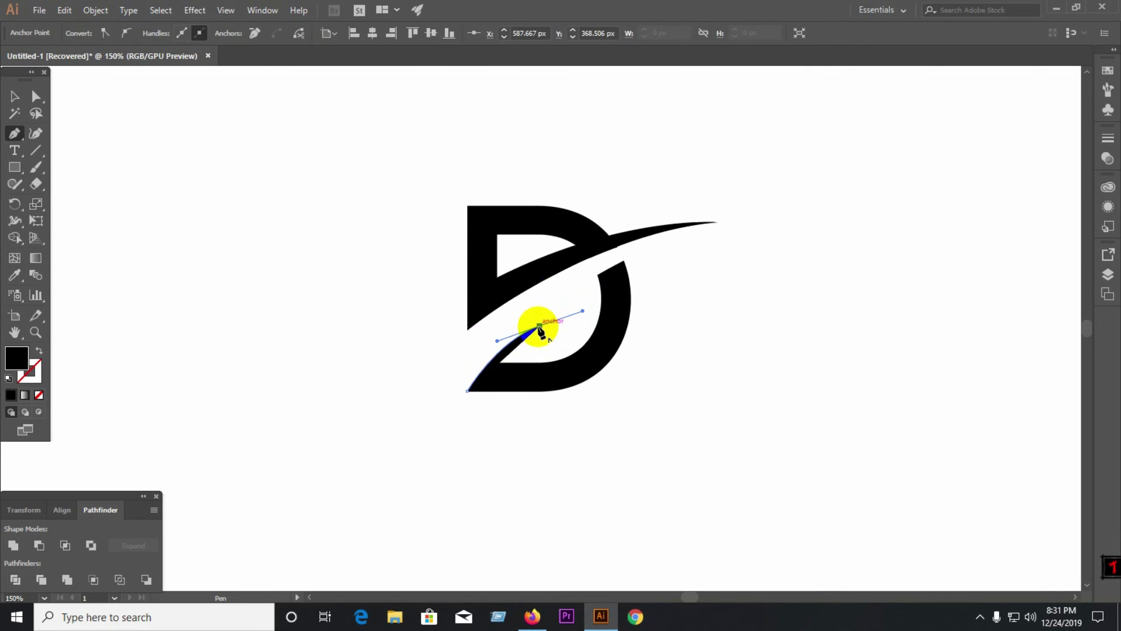
pyautogui.moveTo(540, 325)
pyautogui.mouseDown()
pyautogui.moveTo(508, 391)
pyautogui.moveTo(517, 402)
pyautogui.moveTo(493, 385)
pyautogui.mouseUp()
pyautogui.click(468, 390)
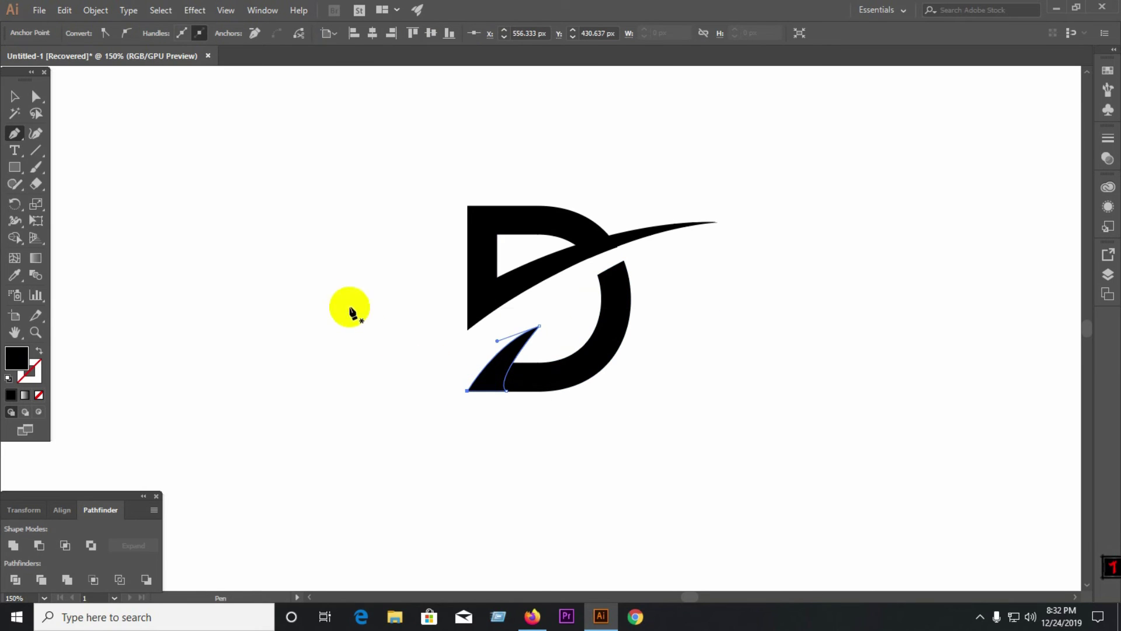
pyautogui.click(349, 300)
pyautogui.click(13, 100)
pyautogui.moveTo(379, 379); pyautogui.dragTo(352, 361)
pyautogui.press('Delete')
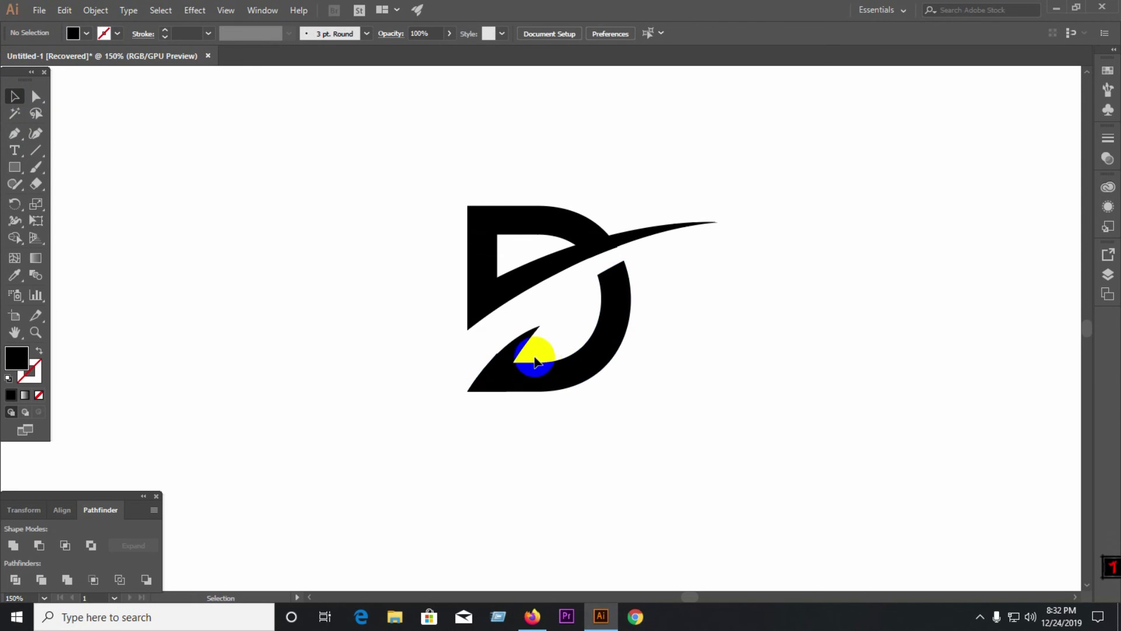
# - Inspect the swoosh edges up close, then marquee-select every path of the D logo
pyautogui.scroll(5, 616, 266)
pyautogui.scroll(-4, 591, 160)
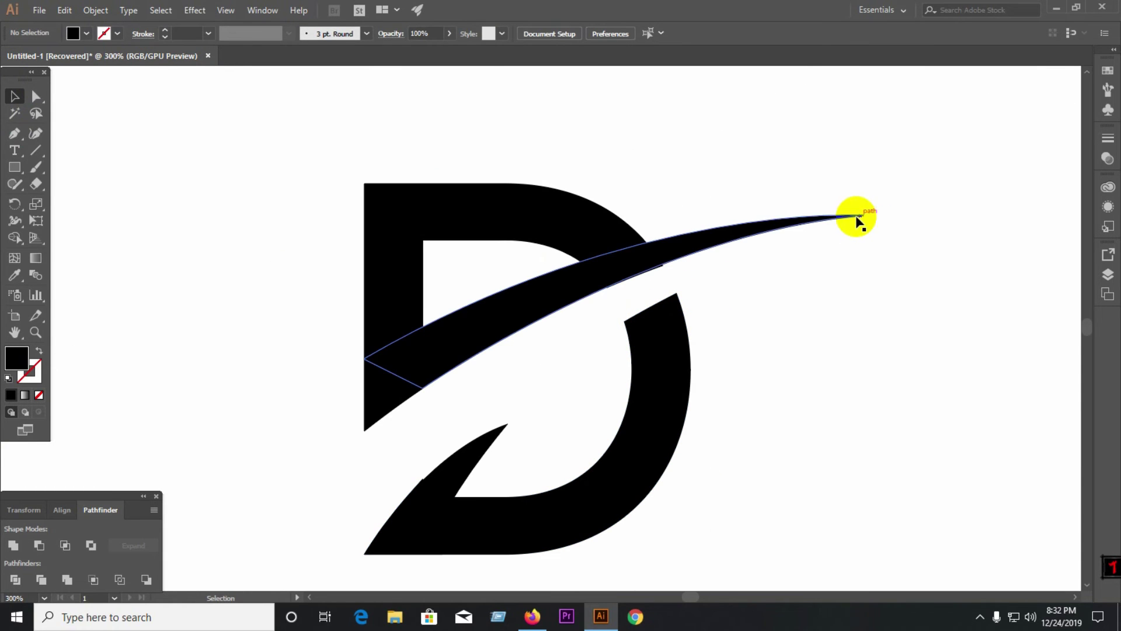
pyautogui.scroll(-2, 479, 357)
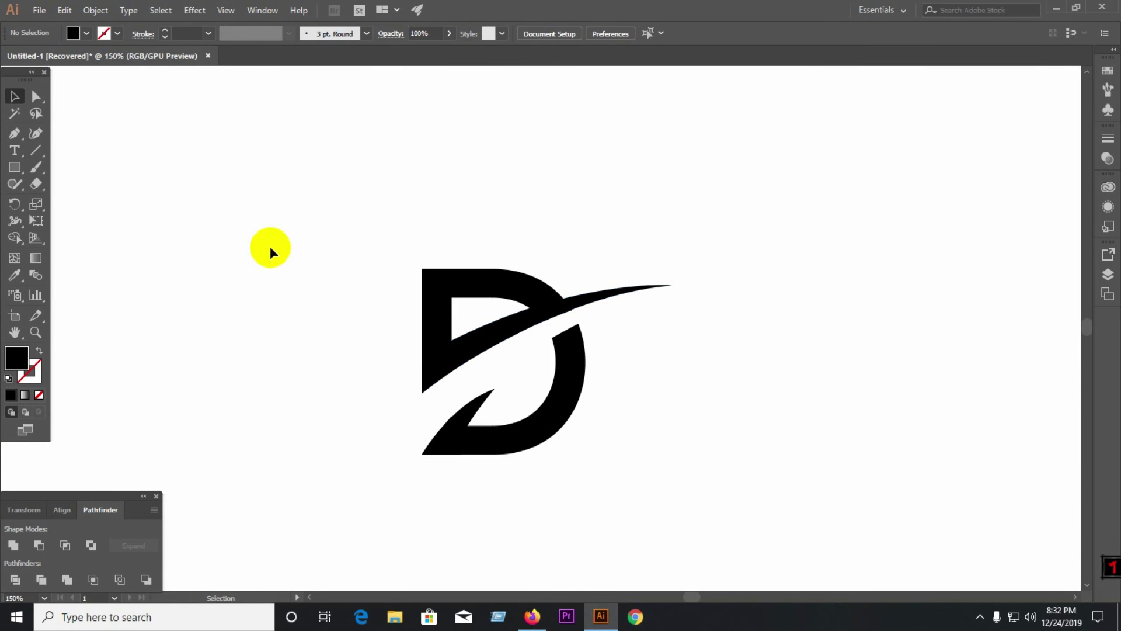
pyautogui.scroll(3, 451, 451)
pyautogui.scroll(3, 459, 425)
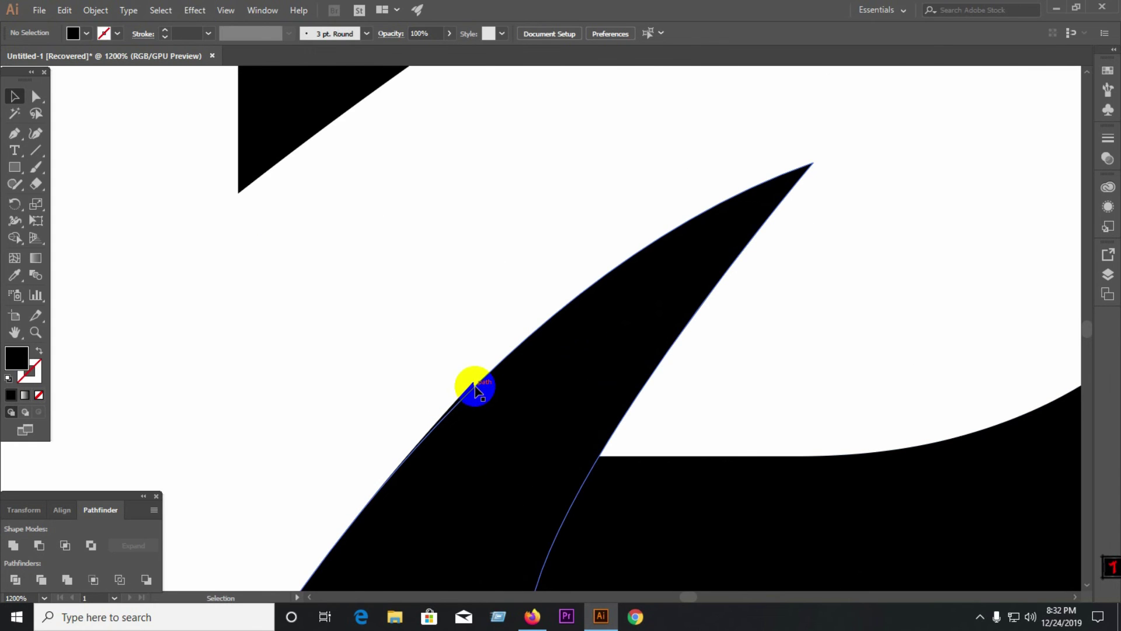
pyautogui.scroll(5, 465, 389)
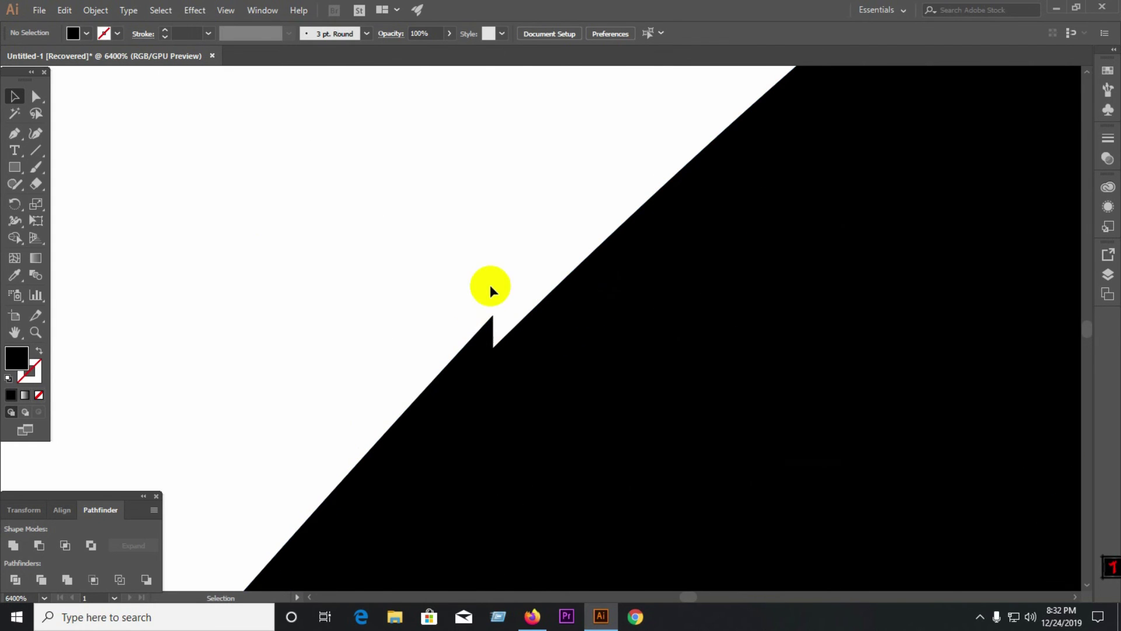
pyautogui.scroll(-5, 536, 311)
pyautogui.scroll(-3, 467, 316)
pyautogui.scroll(-2, 514, 301)
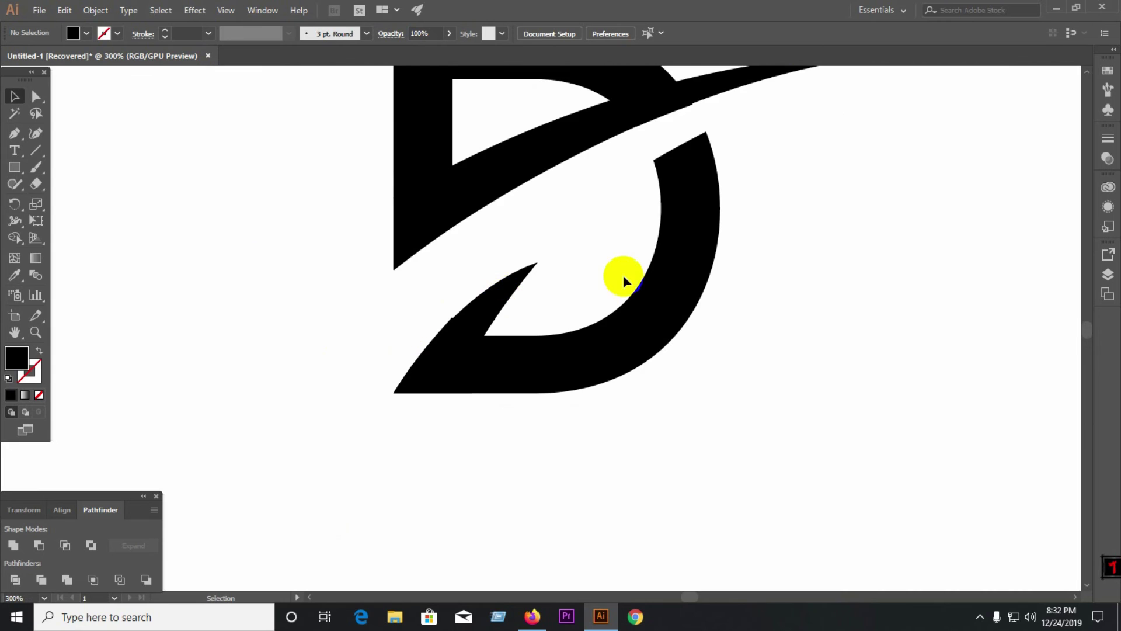
pyautogui.scroll(-3, 564, 301)
pyautogui.scroll(5, 562, 243)
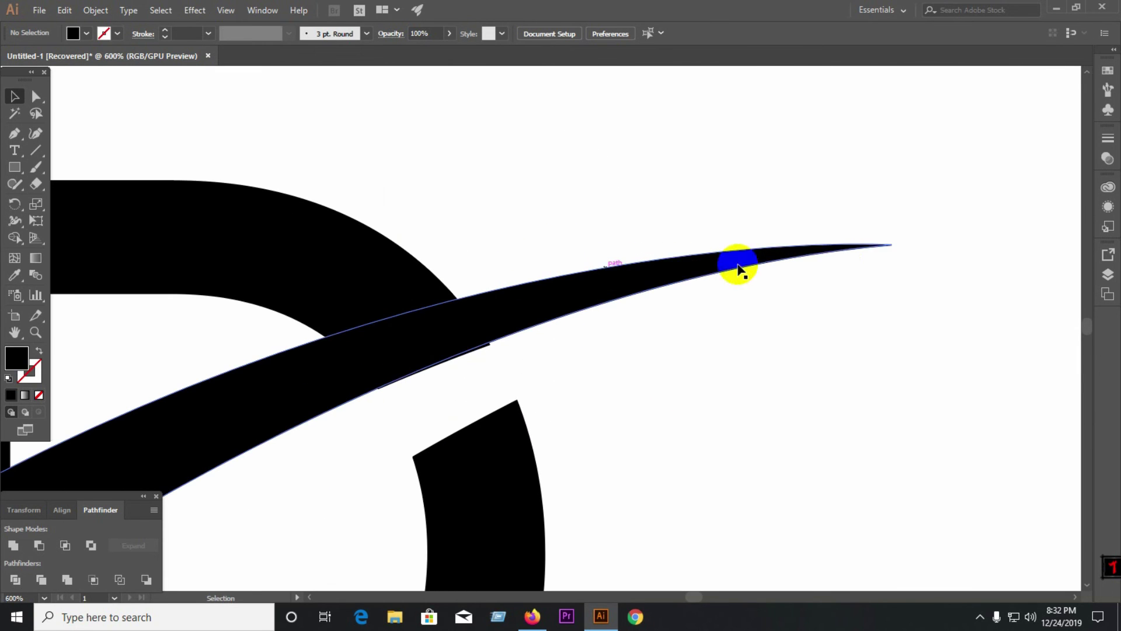
pyautogui.scroll(-4, 662, 326)
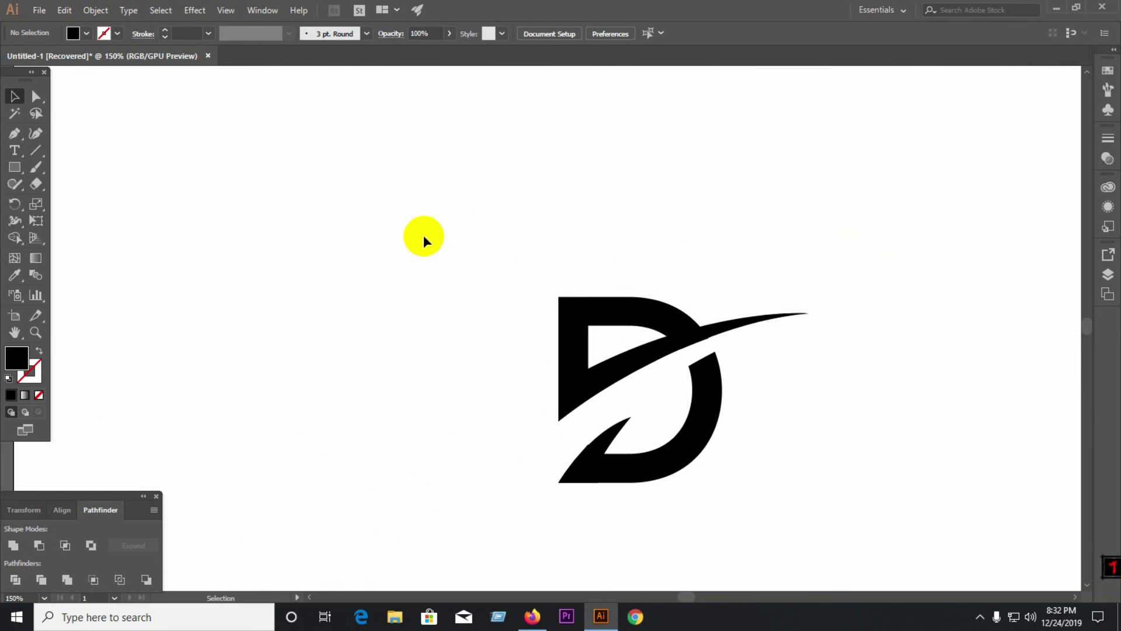
pyautogui.moveTo(423, 235); pyautogui.dragTo(891, 481)
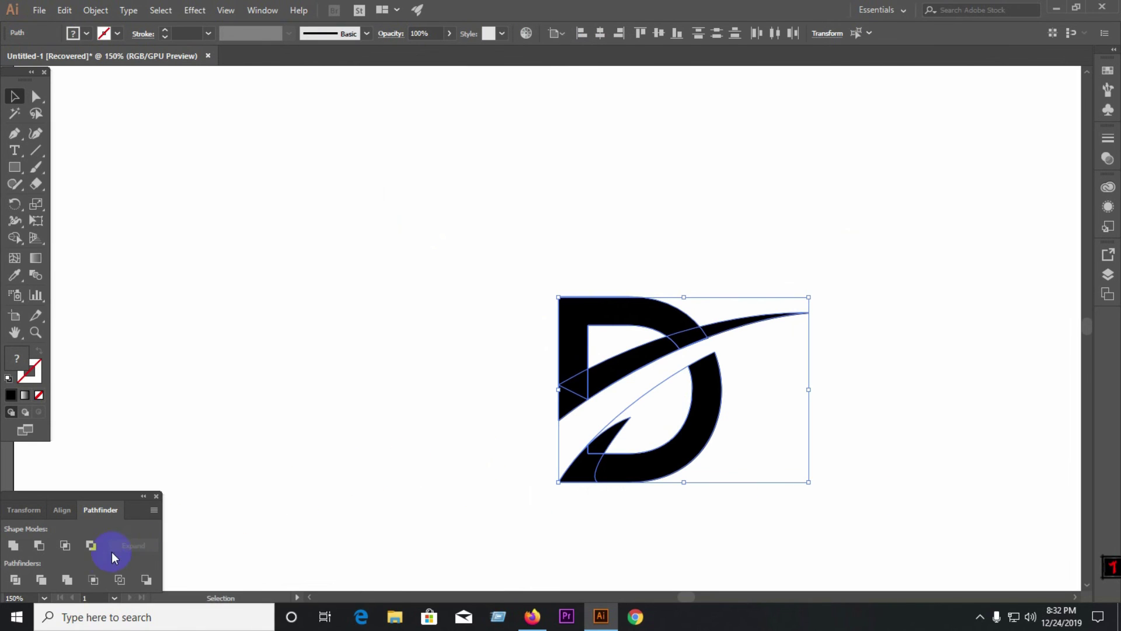
# - Divide the D logo along the swoosh and ungroup the resulting pieces
pyautogui.click(16, 580)
pyautogui.rightClick(612, 374)
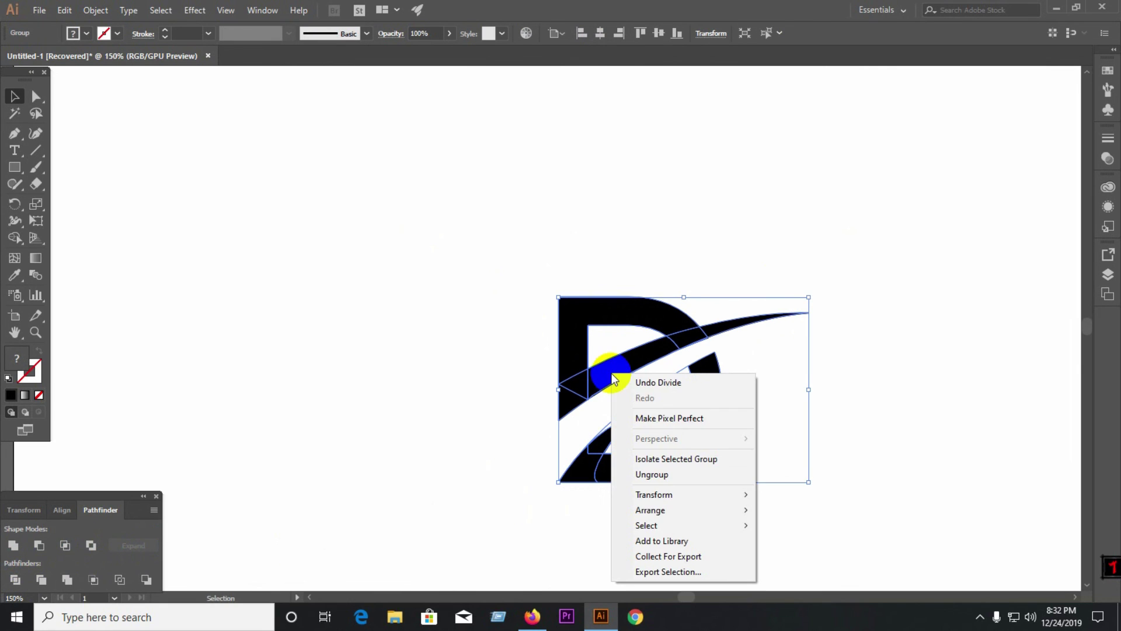
pyautogui.click(635, 478)
pyautogui.click(853, 436)
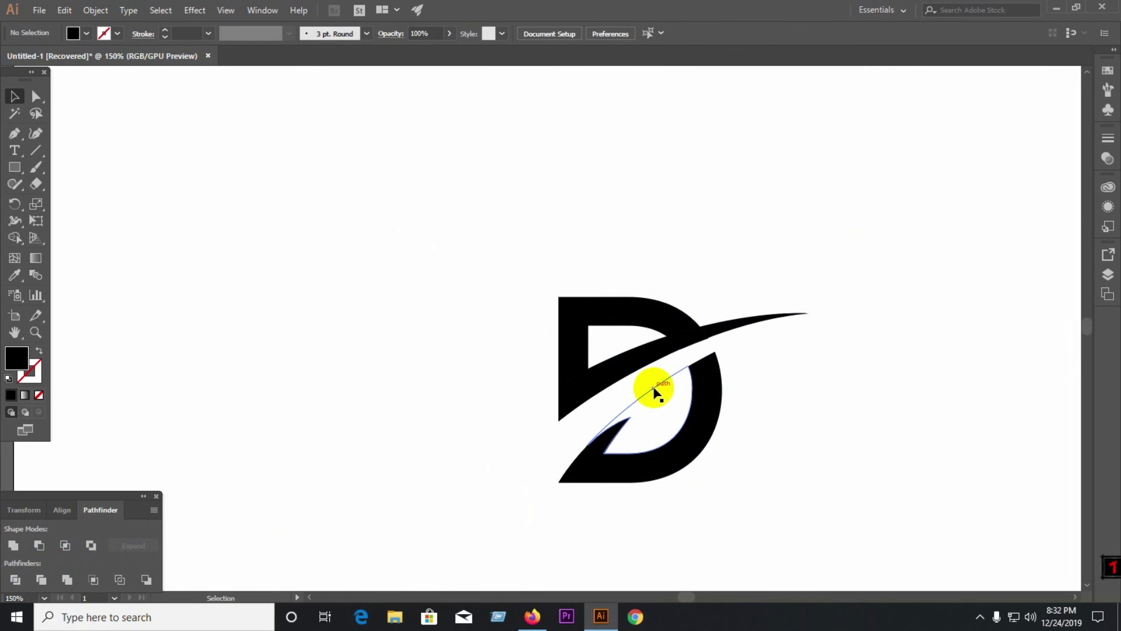
pyautogui.click(654, 390)
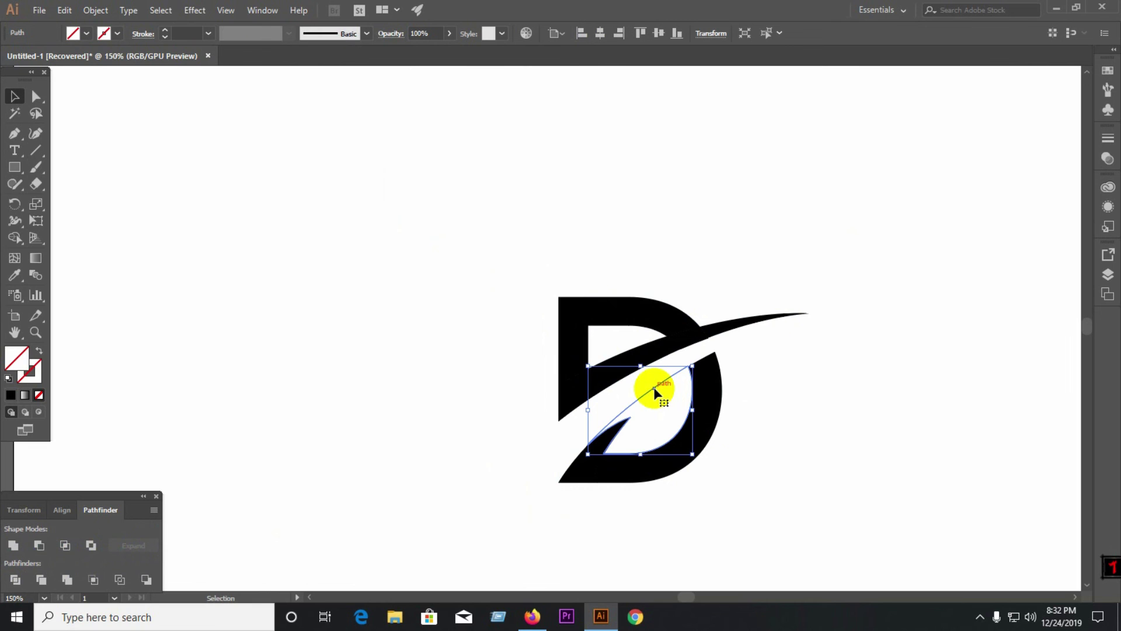
# - Zoom into the lower-left swoosh edge and delete the first thin stray sliver
pyautogui.moveTo(586, 450); pyautogui.dragTo(637, 453)
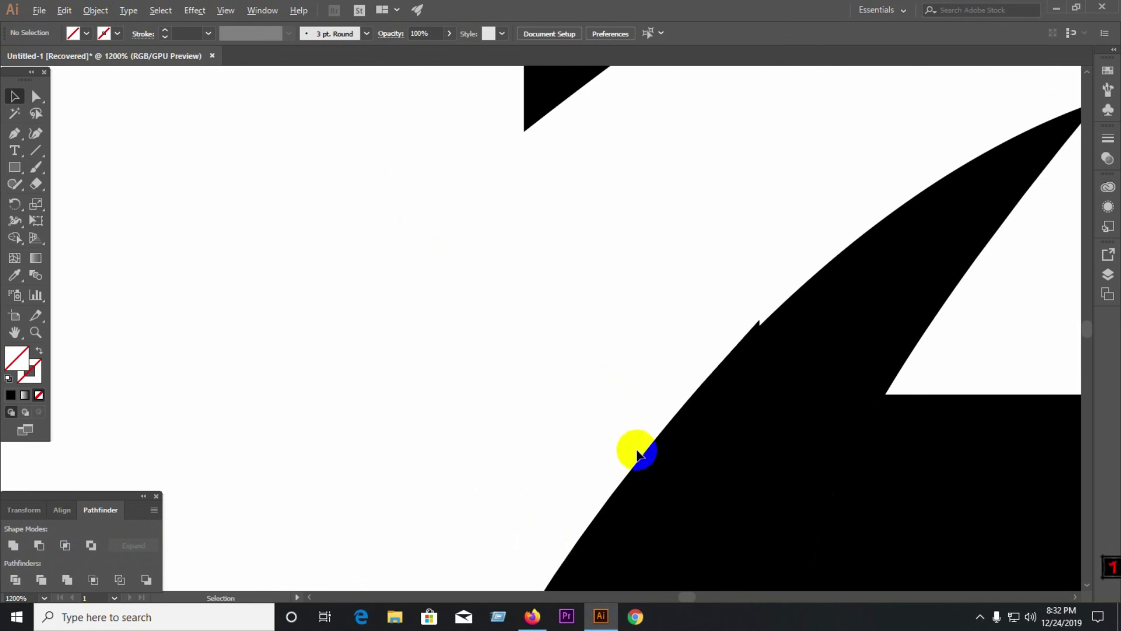
pyautogui.click(751, 331)
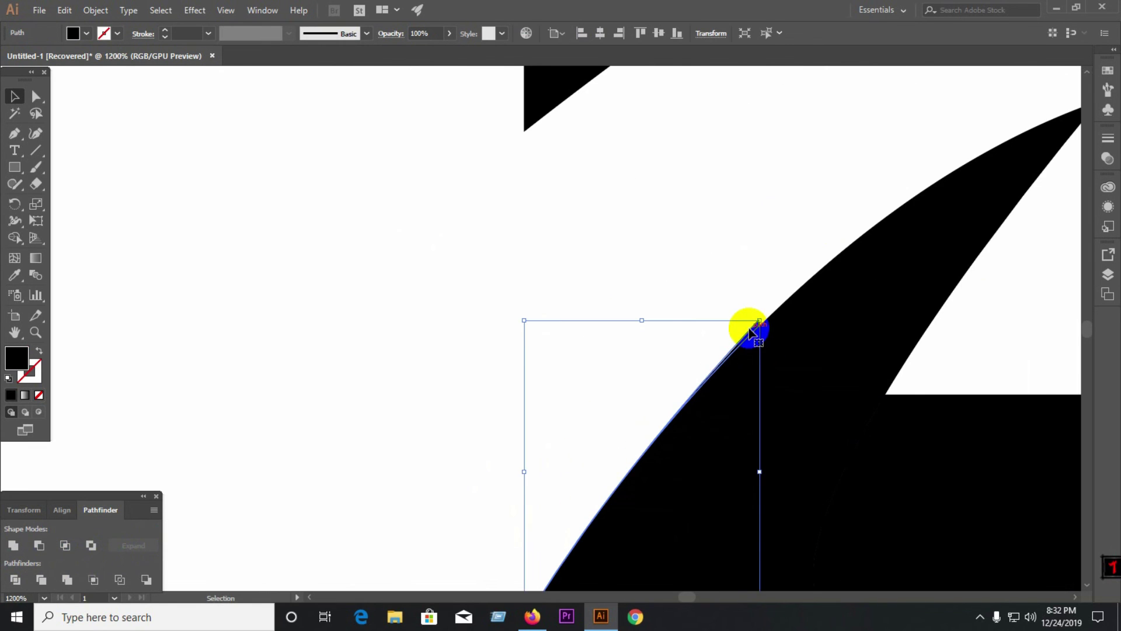
pyautogui.press('Delete')
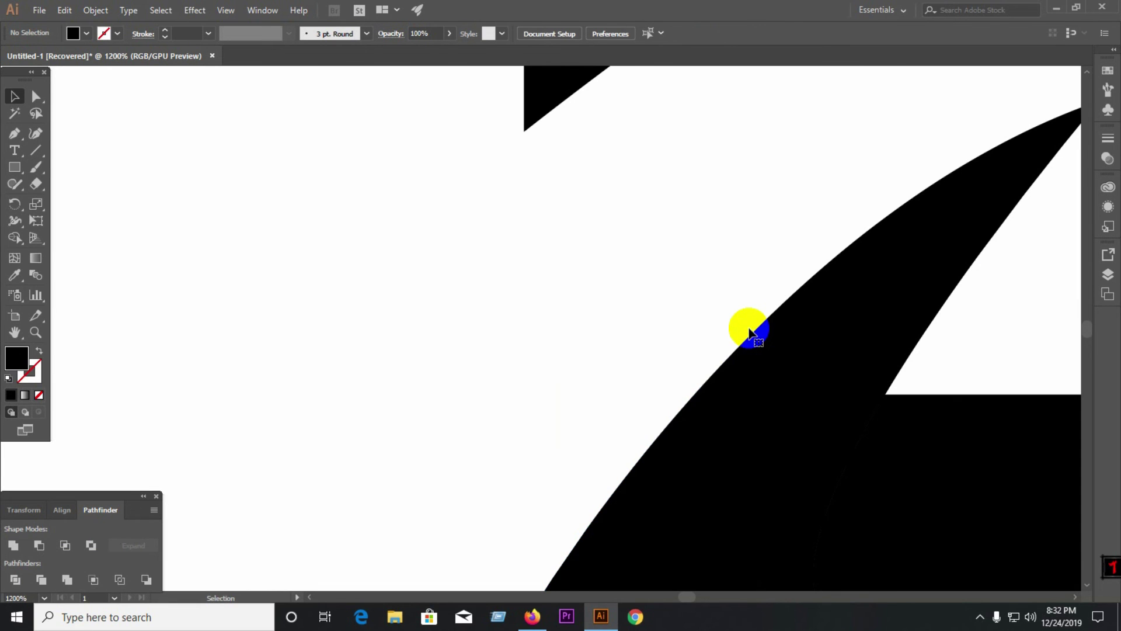
pyautogui.scroll(-5, 700, 327)
pyautogui.hotkey('ctrl', '0')
pyautogui.hotkey('ctrl', '1')
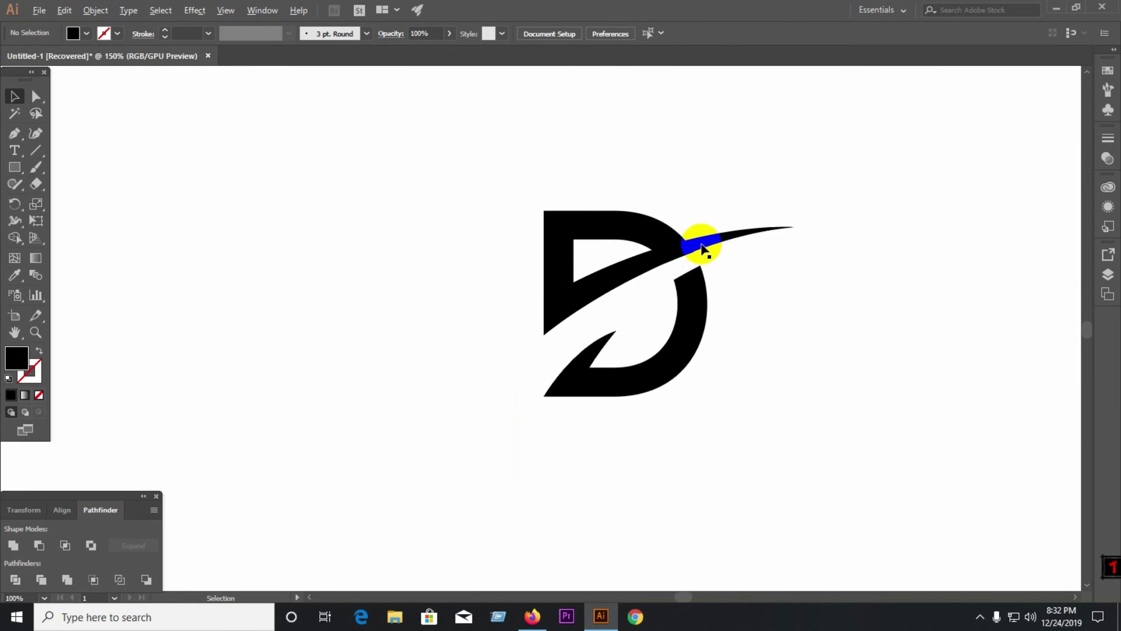
pyautogui.scroll(4, 702, 248)
pyautogui.scroll(4, 658, 283)
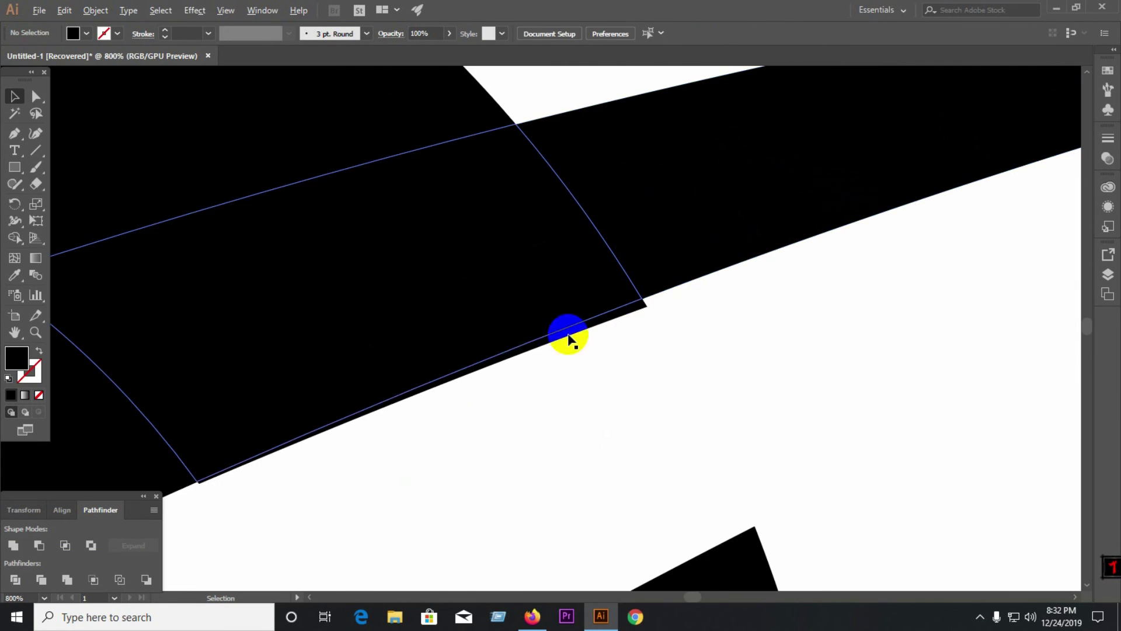
# - Delete a second thin sliver along the swoosh edge and inspect the result
pyautogui.click(644, 313)
pyautogui.press('Delete')
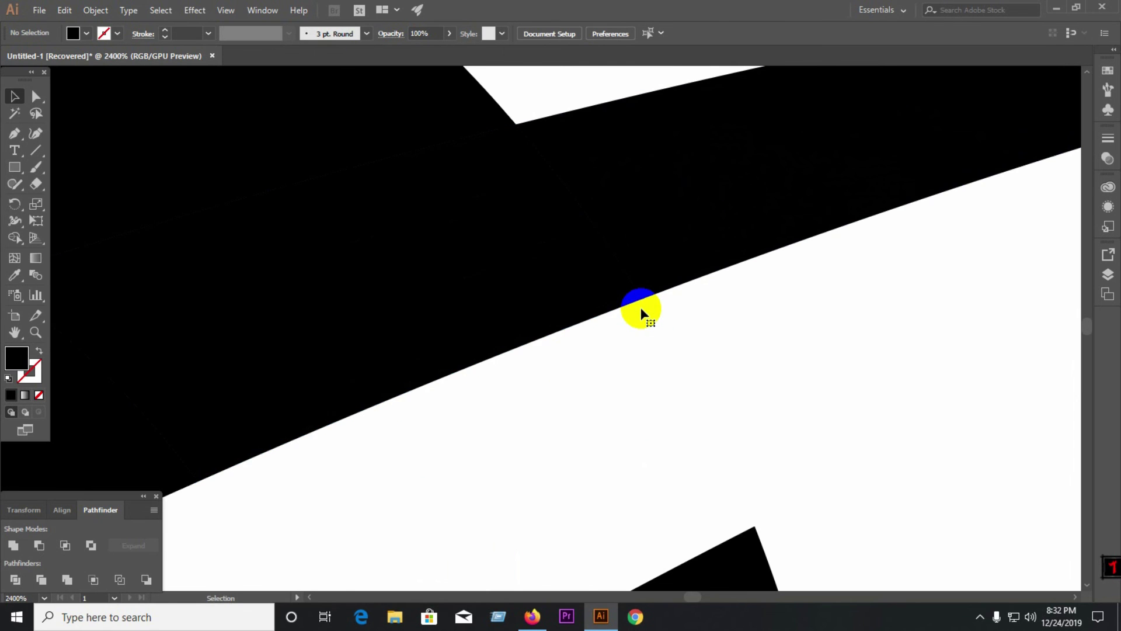
pyautogui.scroll(-4, 557, 358)
pyautogui.scroll(5, 834, 285)
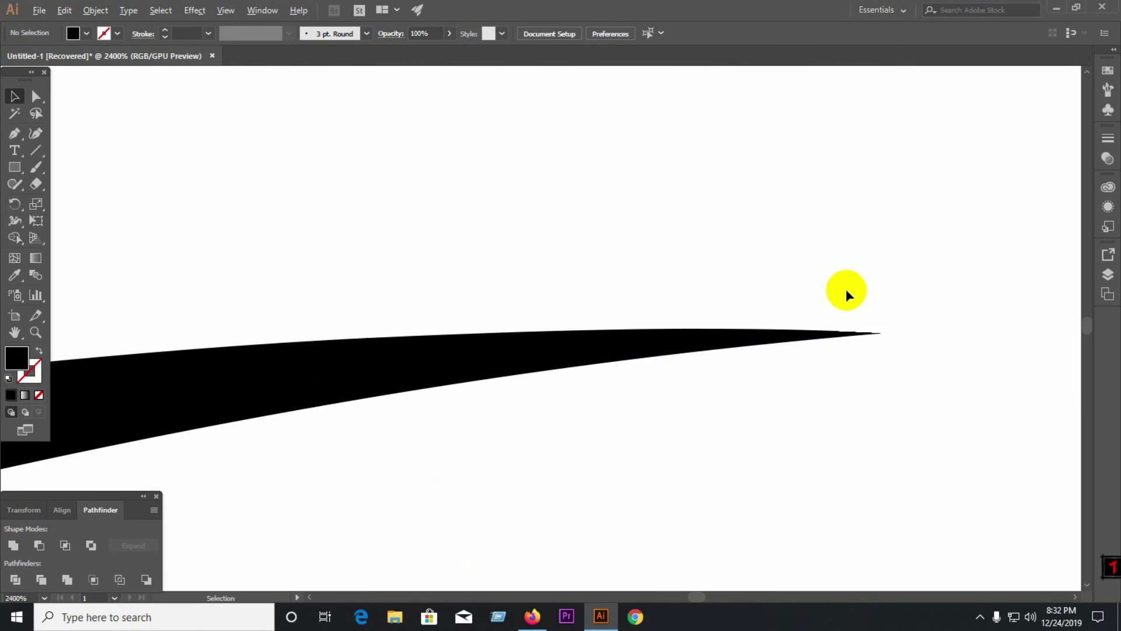
pyautogui.scroll(3, 867, 342)
pyautogui.scroll(5, 877, 330)
pyautogui.scroll(-4, 791, 326)
pyautogui.scroll(-3, 798, 328)
pyautogui.scroll(-3, 896, 323)
pyautogui.scroll(-3, 903, 321)
pyautogui.scroll(-3, 903, 320)
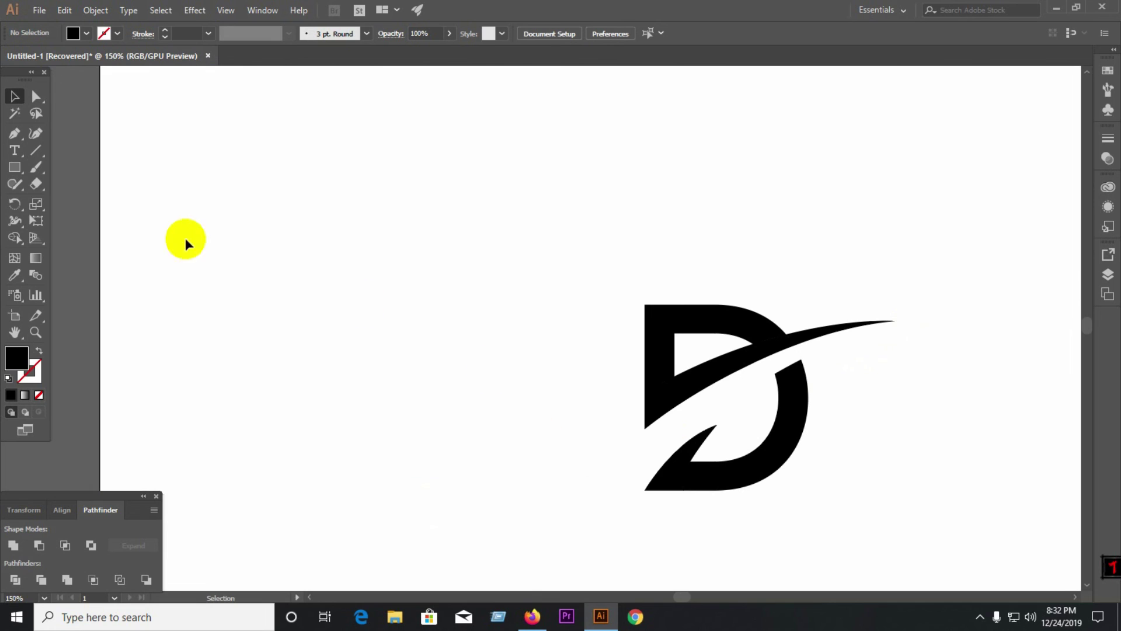
# - Select all logo pieces, try Pathfinder Unite, then undo the merge
pyautogui.click(14, 100)
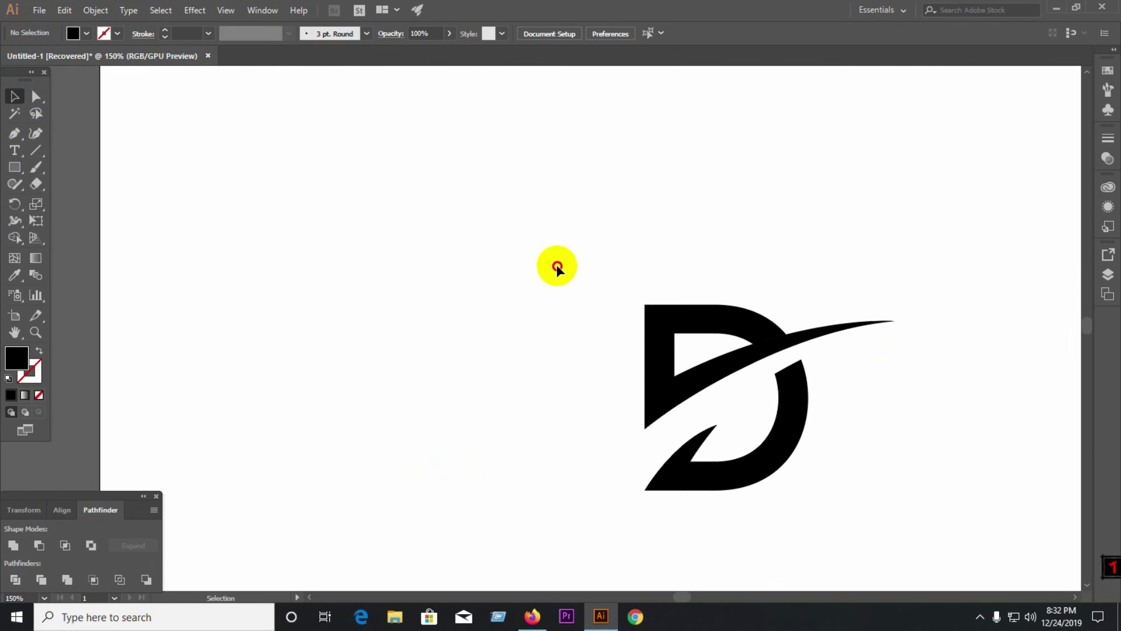
pyautogui.moveTo(556, 265); pyautogui.dragTo(871, 437)
pyautogui.click(13, 546)
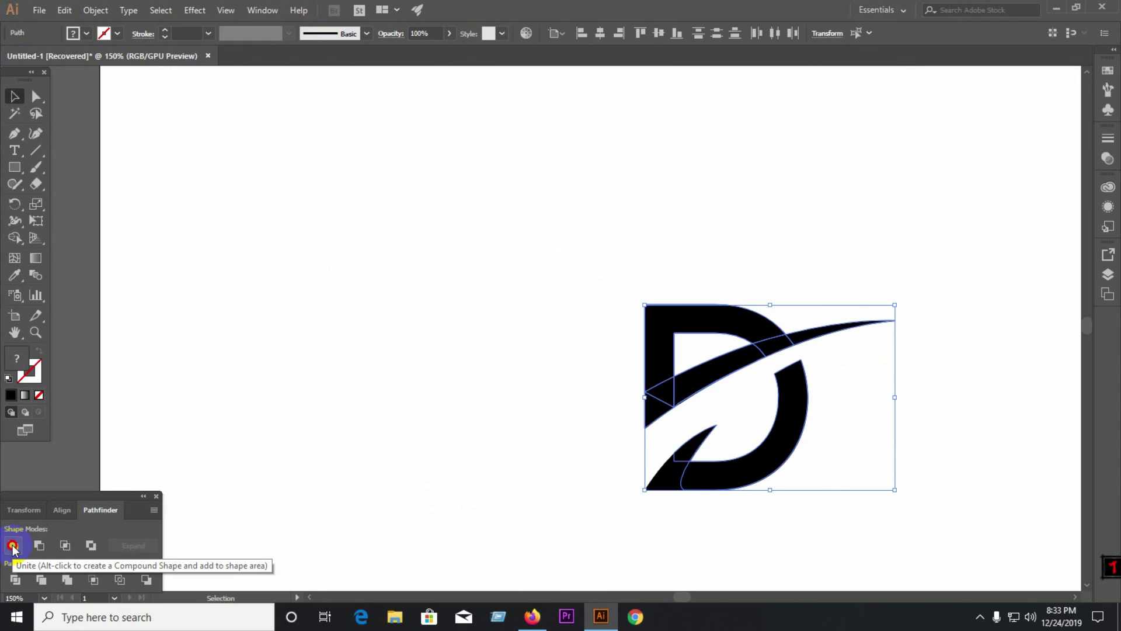
pyautogui.click(13, 546)
pyautogui.hotkey('ctrl', 'z')
# - Give all the logo pieces a pinkish-red fill colour
pyautogui.moveTo(552, 194); pyautogui.dragTo(912, 514)
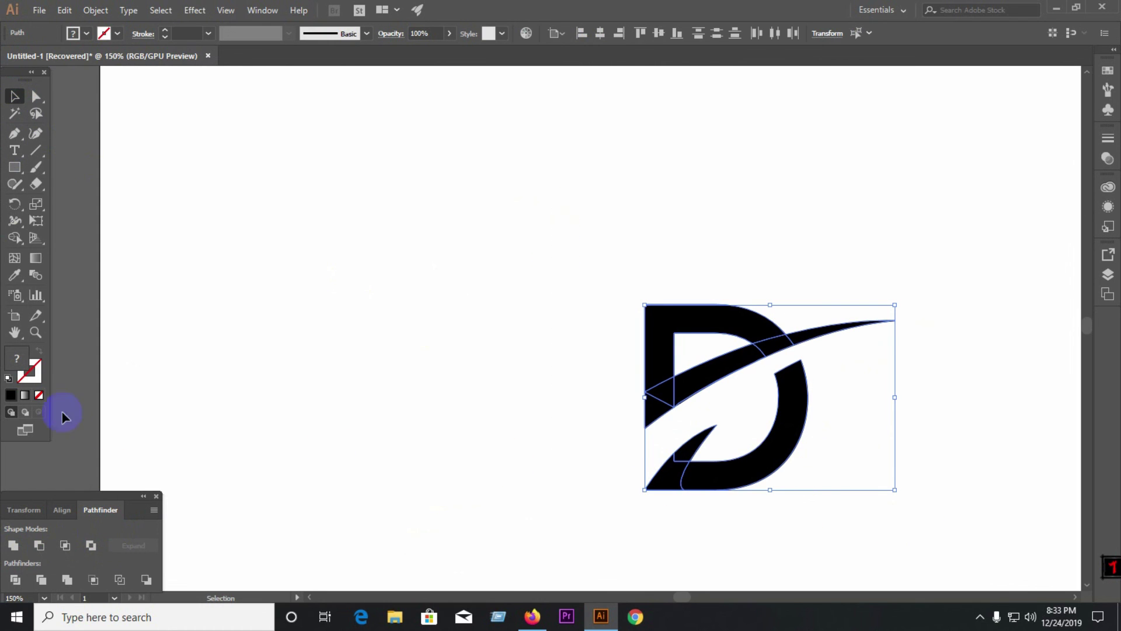
pyautogui.click(39, 395)
pyautogui.doubleClick(20, 361)
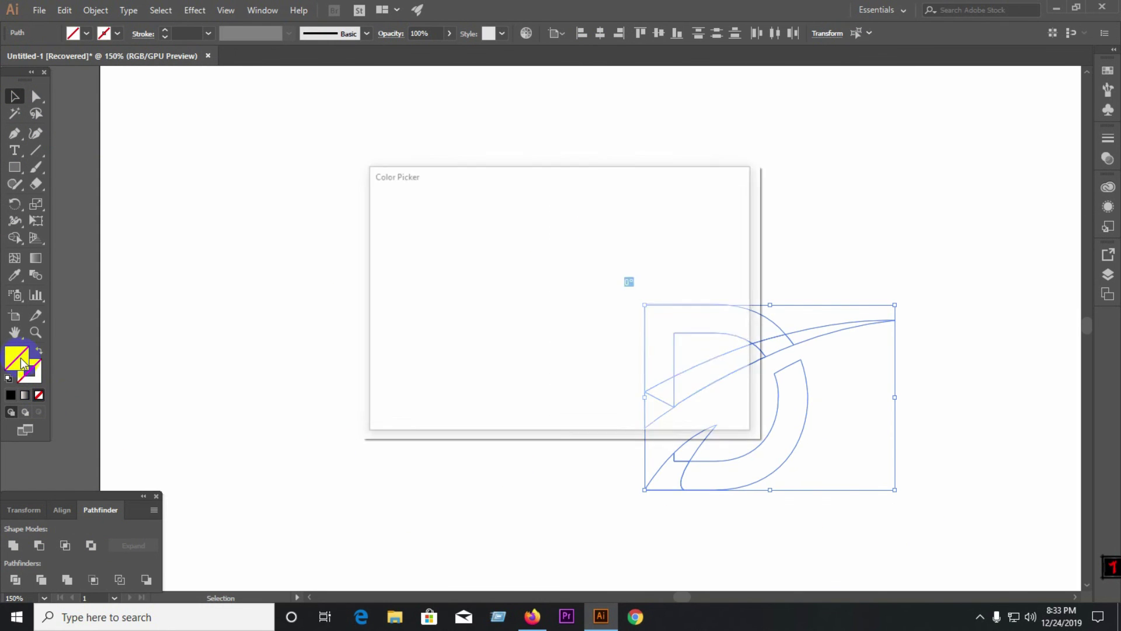
pyautogui.click(472, 238)
pyautogui.click(708, 218)
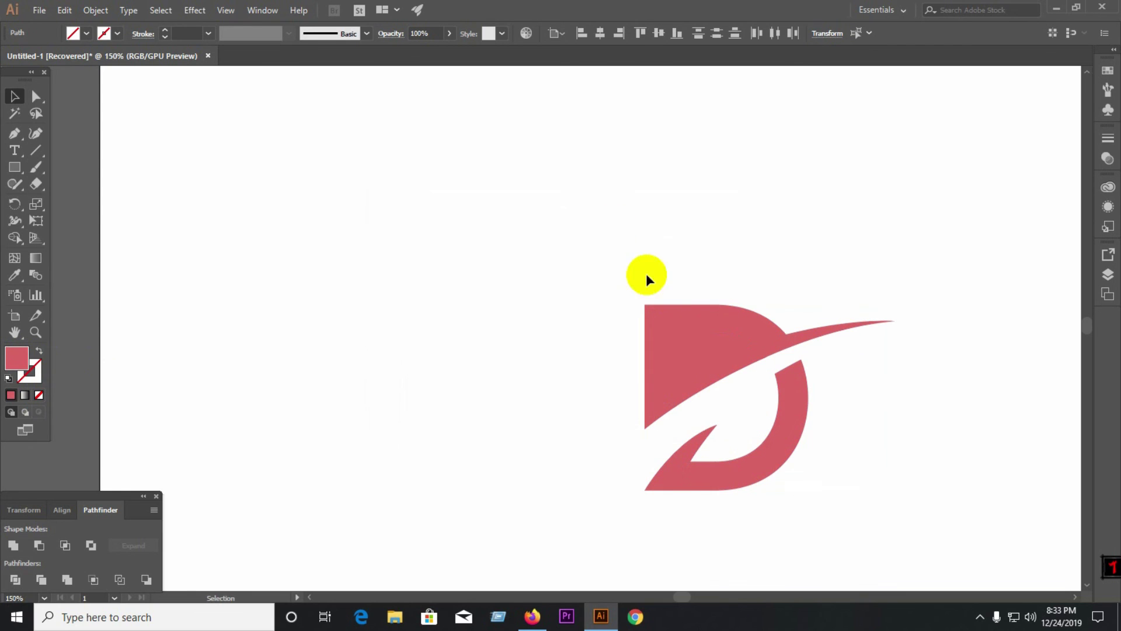
# - Delete the leftover inner shape of the D and reselect all the red pieces
pyautogui.click(683, 352)
pyautogui.press('Delete')
pyautogui.moveTo(463, 200); pyautogui.dragTo(955, 512)
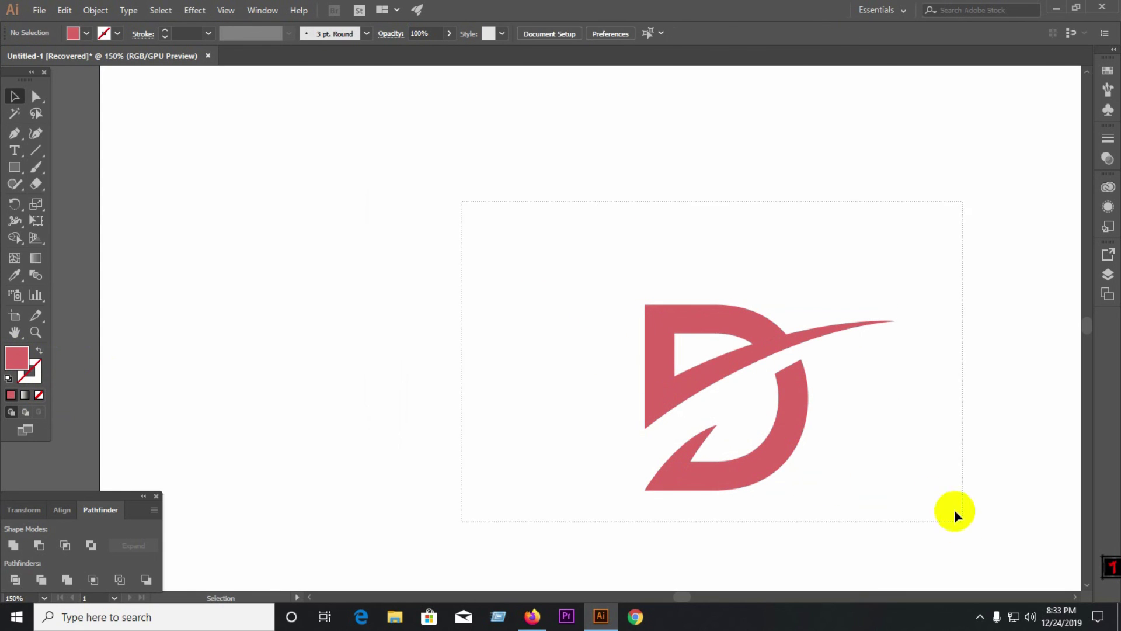
# - Unite the pinkish-red D and swoosh into one shape, check the edges, and reselect it
pyautogui.click(13, 545)
pyautogui.click(415, 221)
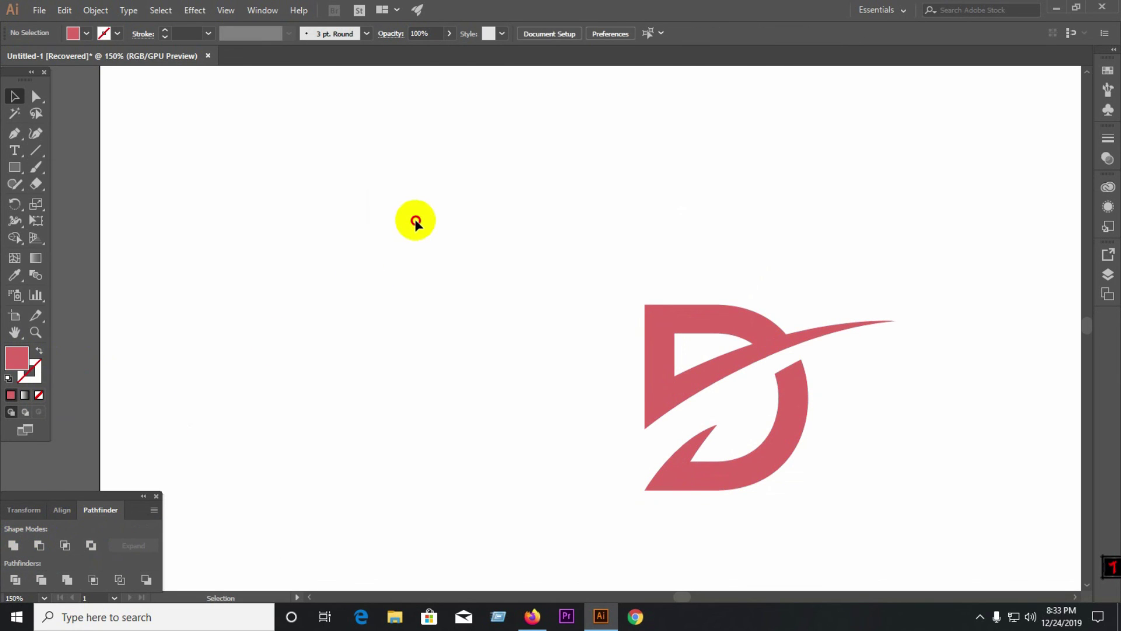
pyautogui.scroll(-3, 432, 221)
pyautogui.scroll(-1, 622, 252)
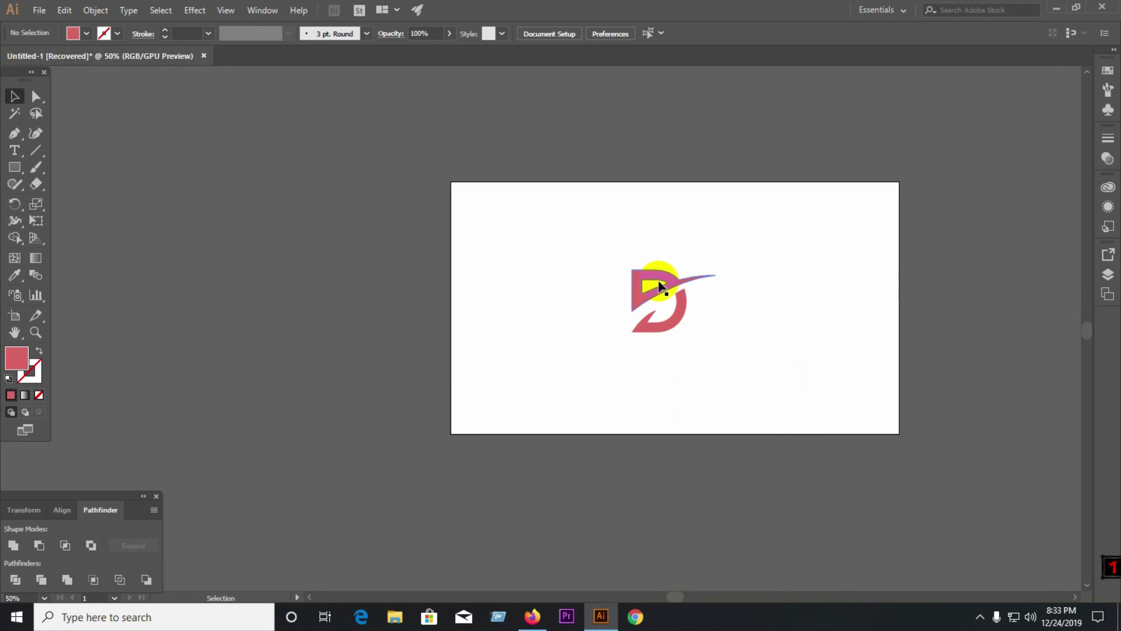
pyautogui.scroll(4, 654, 286)
pyautogui.scroll(2, 771, 283)
pyautogui.scroll(1, 741, 323)
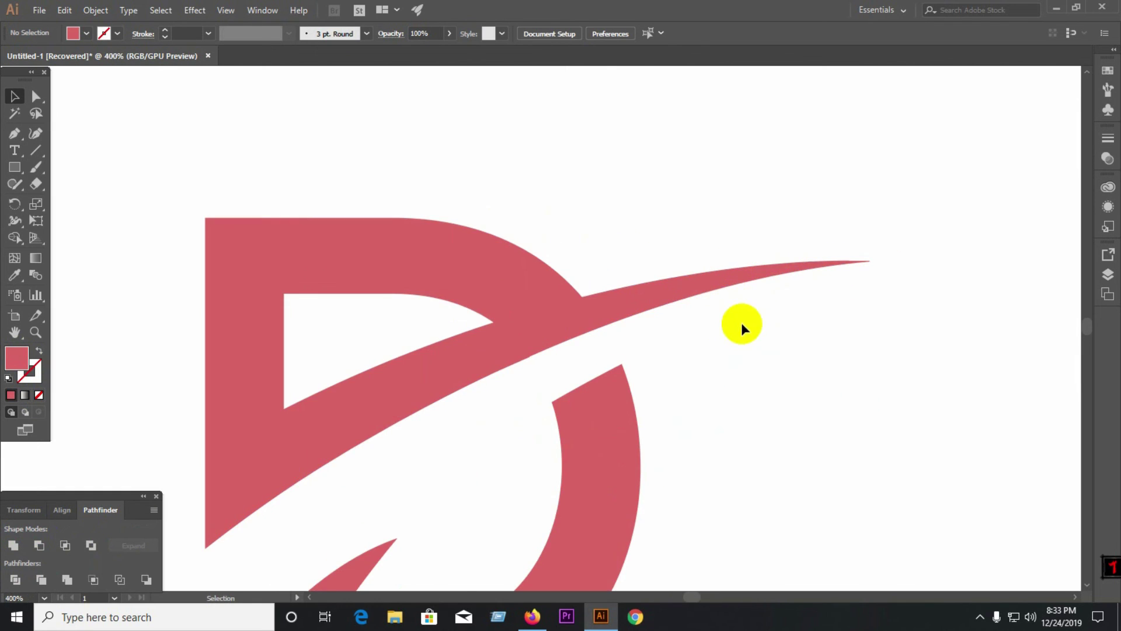
pyautogui.scroll(-3, 741, 322)
pyautogui.moveTo(401, 189); pyautogui.dragTo(958, 456)
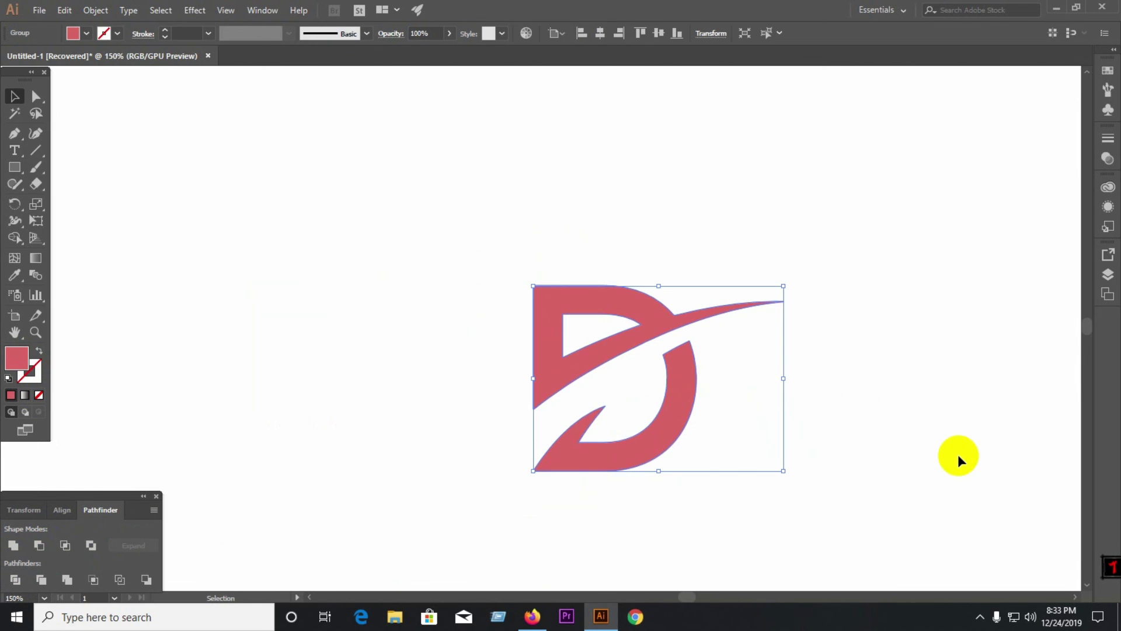